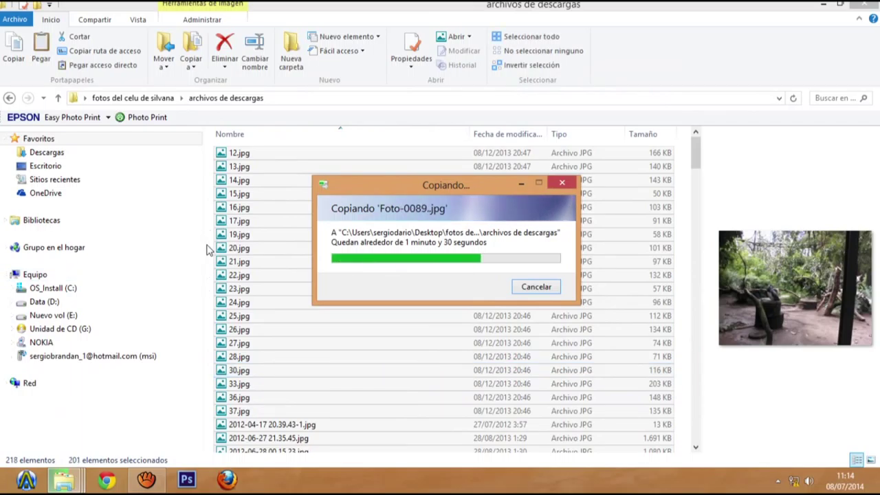
# Paste the copied files into the archivos de descargas folder
pyautogui.click(207, 249)
pyautogui.rightClick(207, 249)
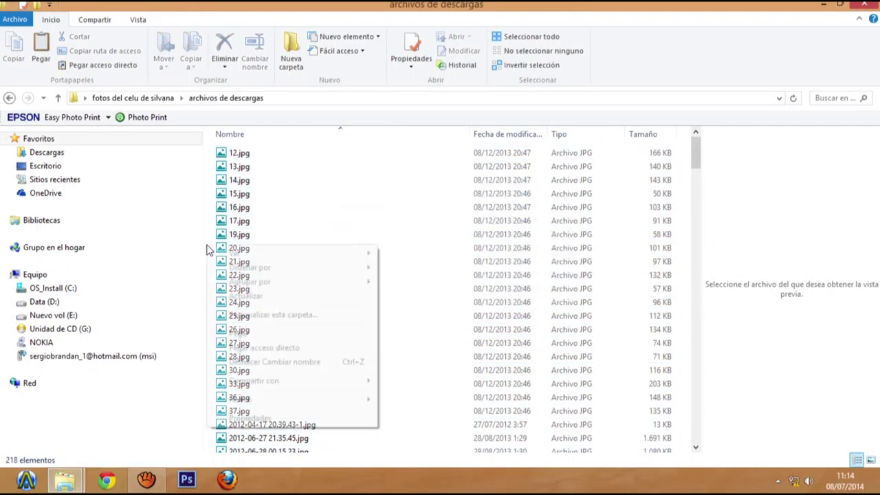
pyautogui.click(253, 333)
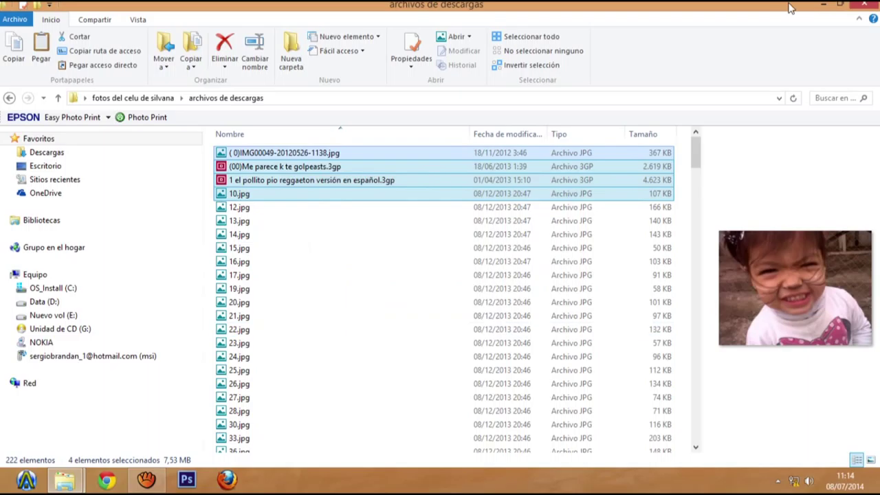
# Switch to the NOKIA phone's Archivos recibidos folder, clear the file selection and look through the list to its end
pyautogui.click(821, 5)
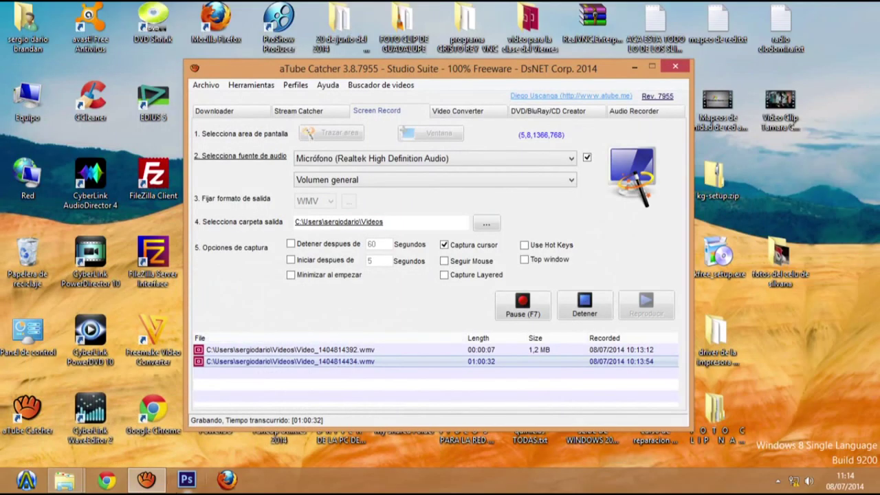
pyautogui.moveTo(64, 479)
pyautogui.click(189, 434)
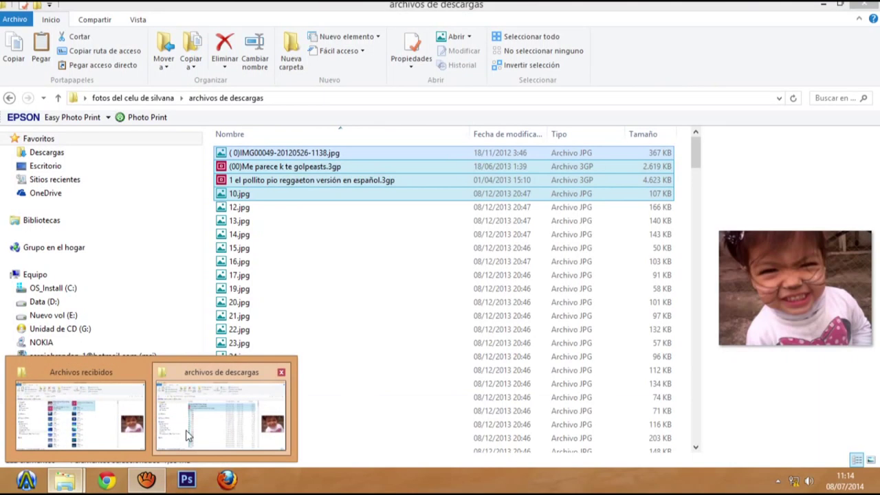
pyautogui.click(78, 481)
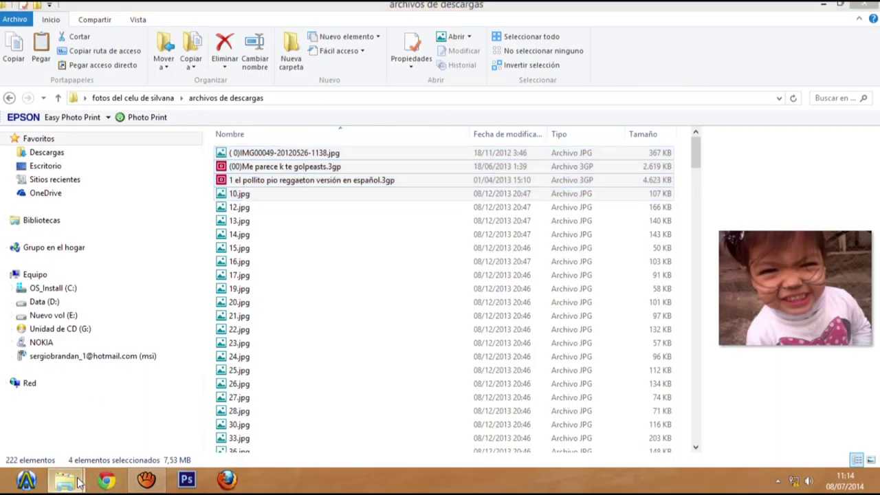
pyautogui.moveTo(77, 481)
pyautogui.click(77, 418)
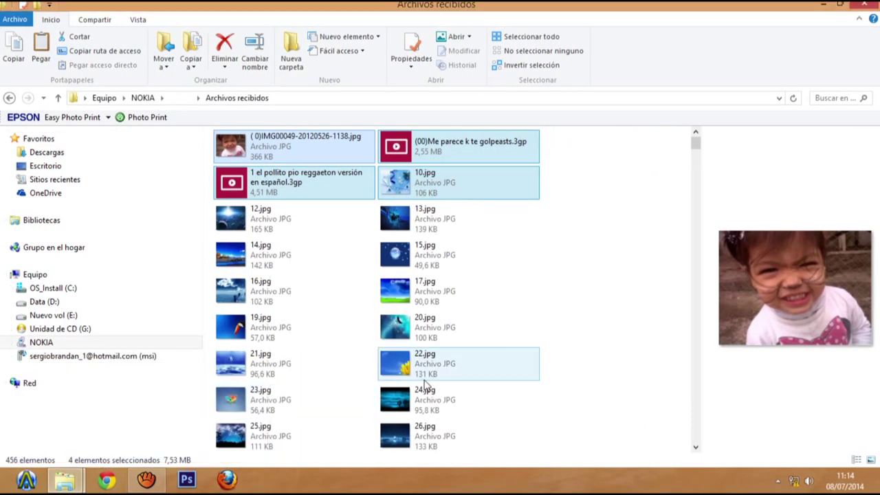
pyautogui.click(598, 311)
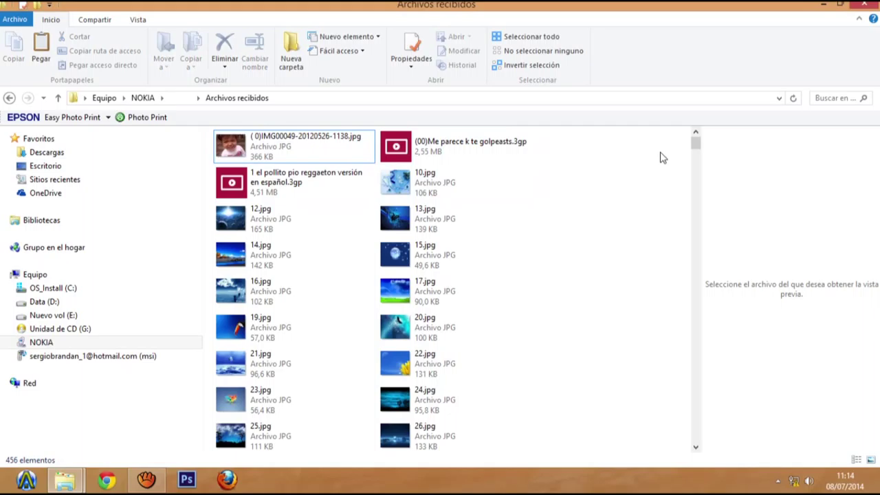
pyautogui.moveTo(696, 143); pyautogui.dragTo(678, 448)
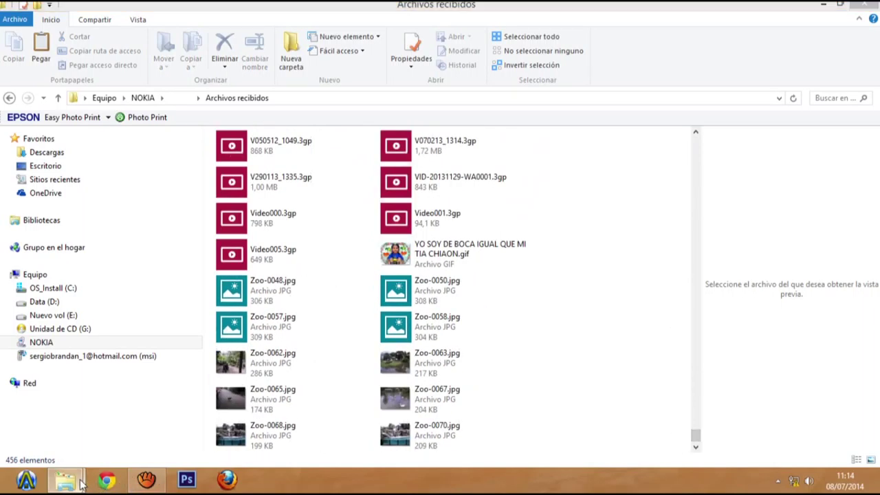
# Minimise the archivos de descargas, Archivos recibidos and aTube Catcher windows, and open the phone photos folder from the desktop
pyautogui.moveTo(81, 483)
pyautogui.click(253, 439)
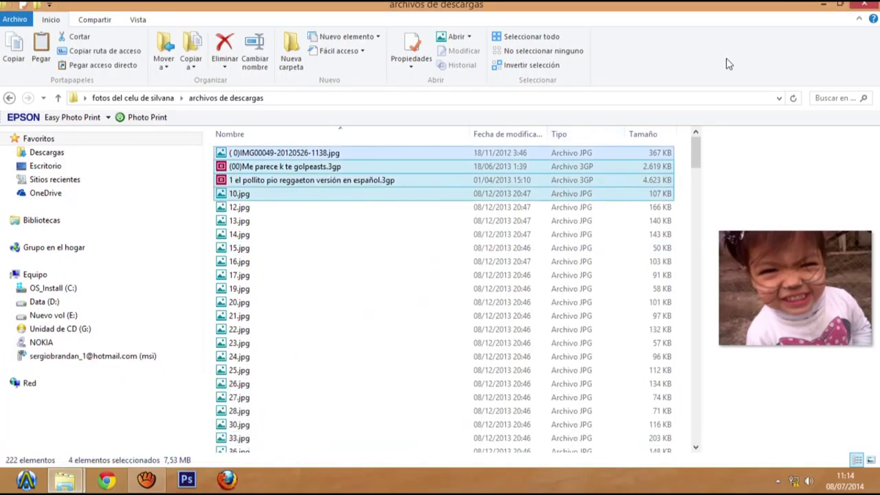
pyautogui.click(822, 4)
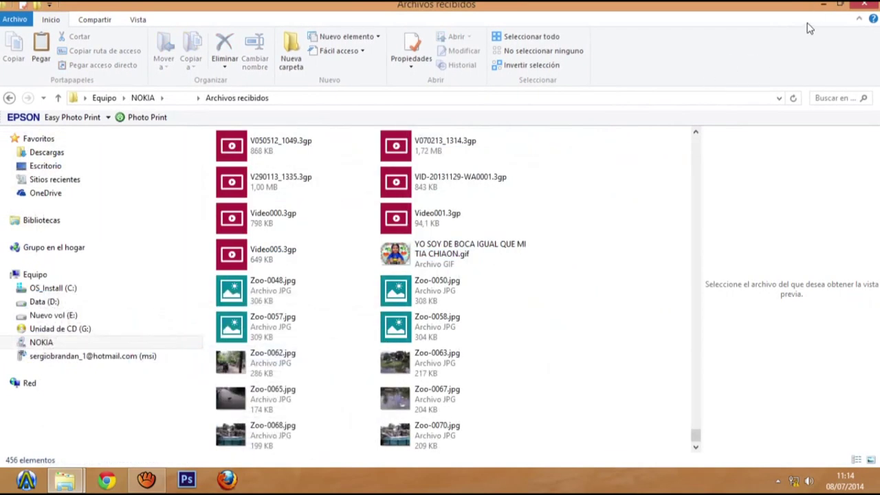
pyautogui.click(822, 5)
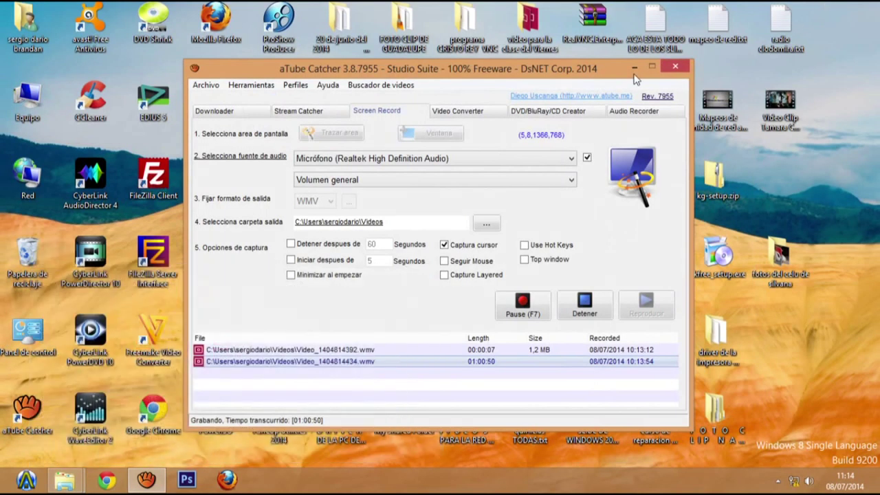
pyautogui.click(633, 67)
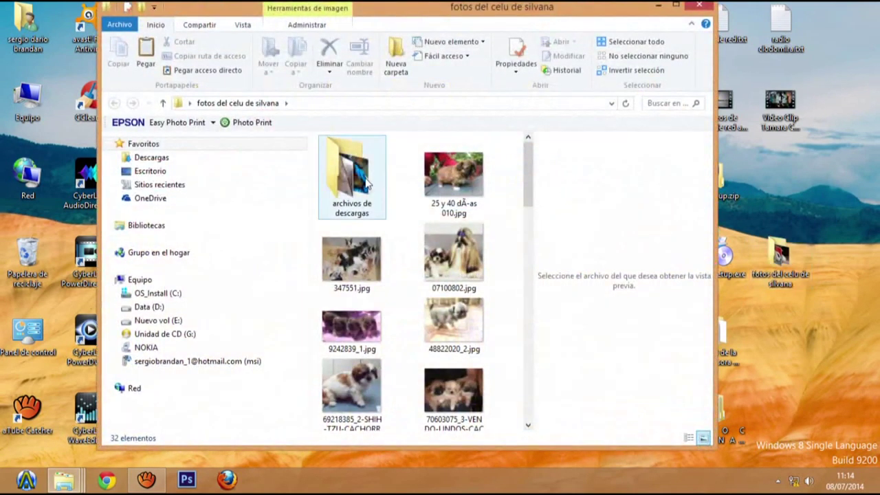
# Check the properties of the archivos de descargas folder and close them without changes
pyautogui.click(366, 184)
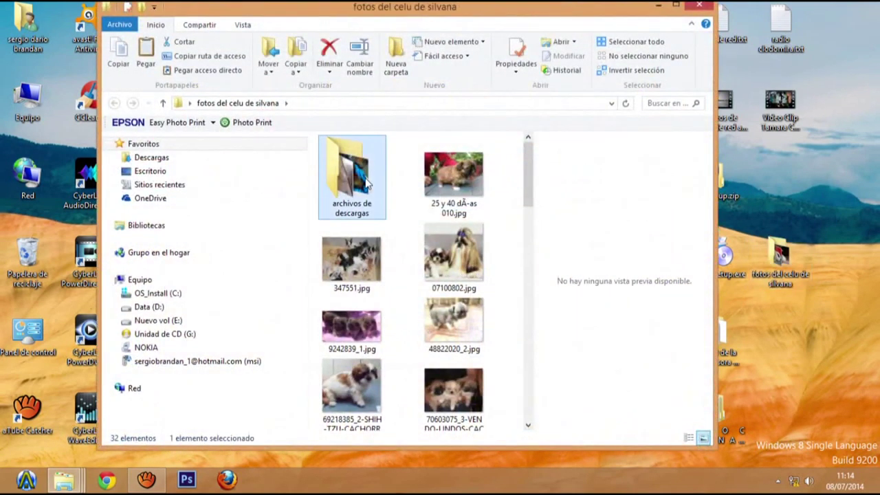
pyautogui.rightClick(365, 186)
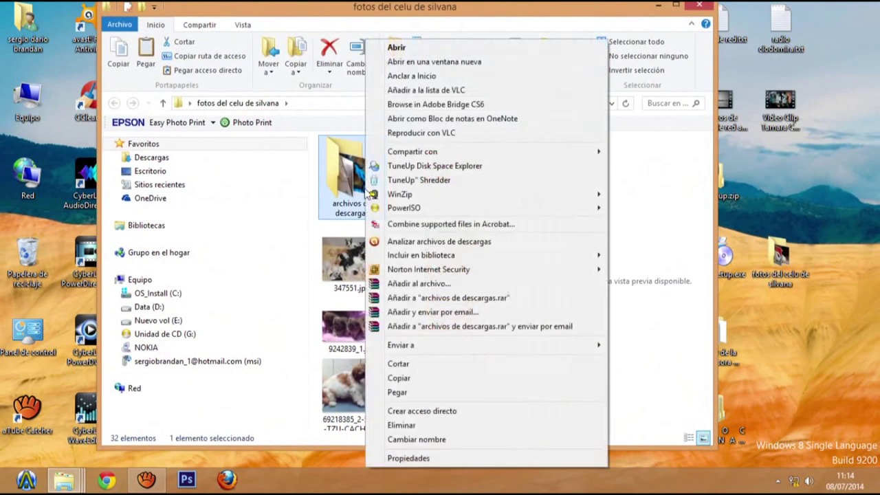
pyautogui.click(401, 461)
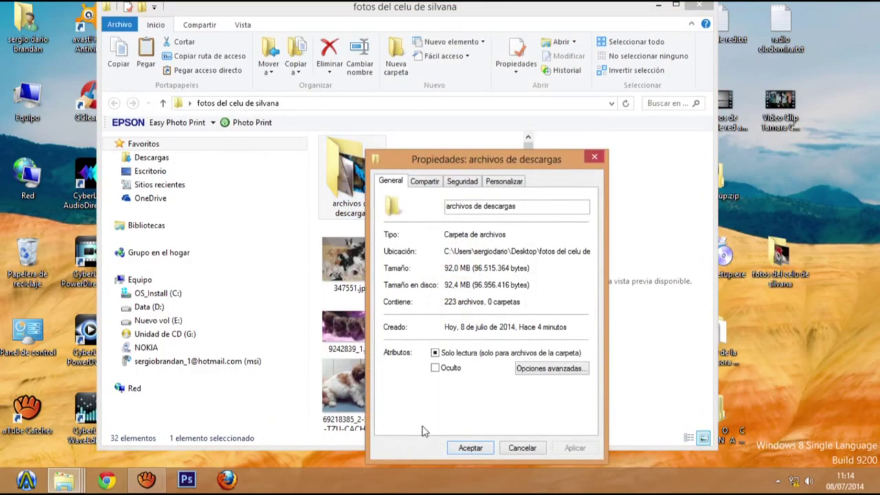
pyautogui.click(521, 448)
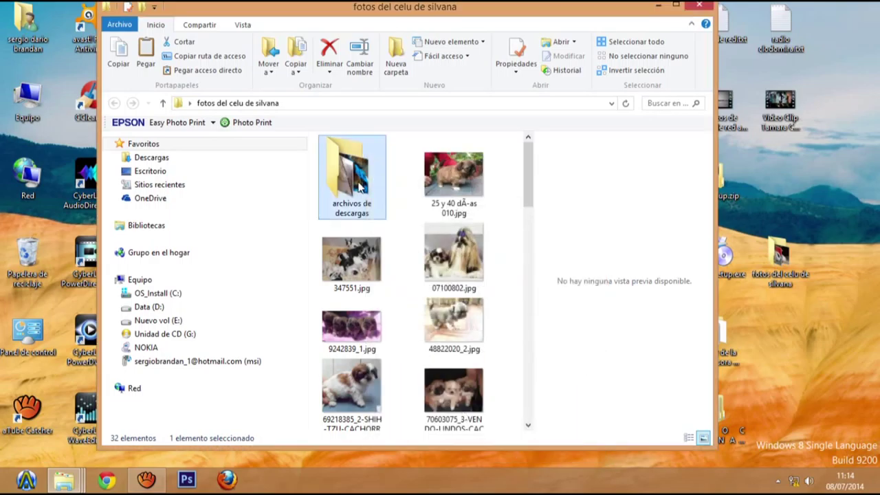
# Open the archivos de descargas folder in a maximised window, select all its files and request their properties
pyautogui.doubleClick(359, 186)
pyautogui.doubleClick(434, 7)
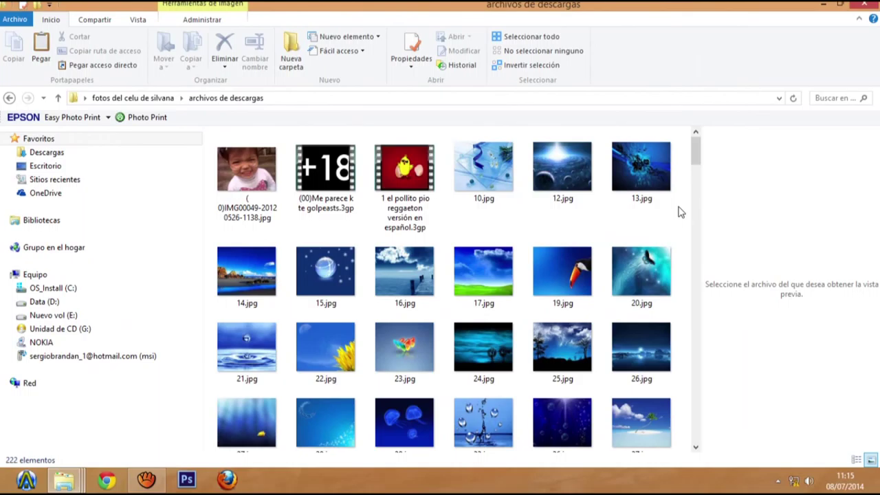
pyautogui.hotkey('ctrl', 'a')
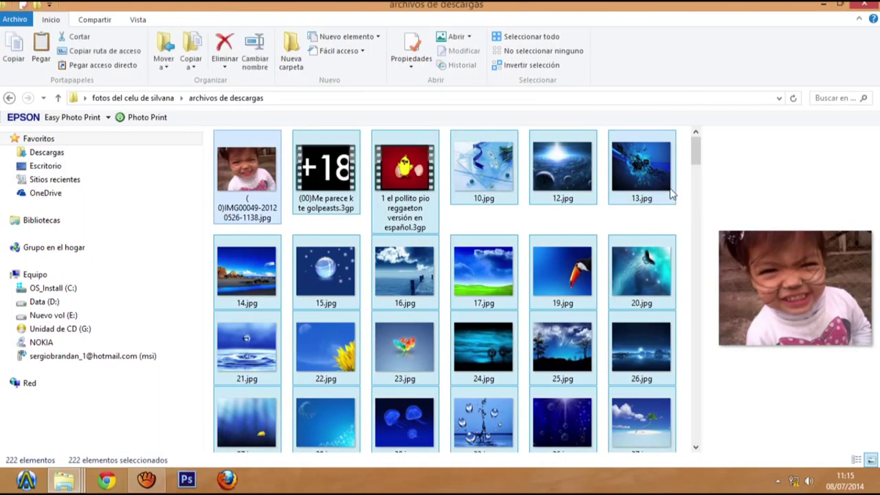
pyautogui.rightClick(671, 194)
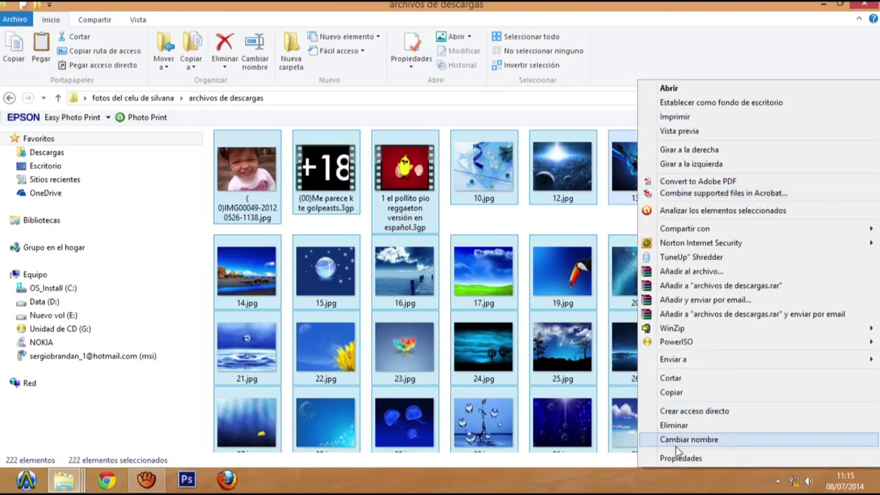
pyautogui.click(677, 459)
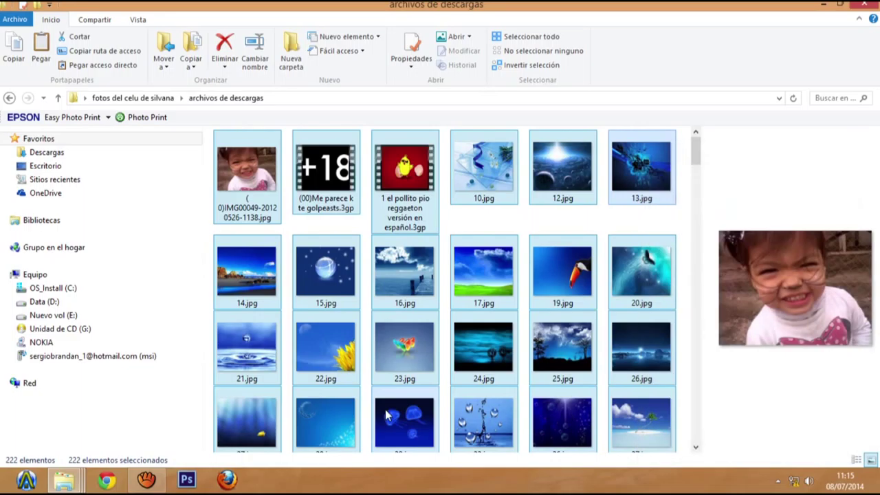
# Check the detailed file list of archivos de descargas, and bring the phone's Archivos recibidos window to the front
pyautogui.moveTo(69, 483)
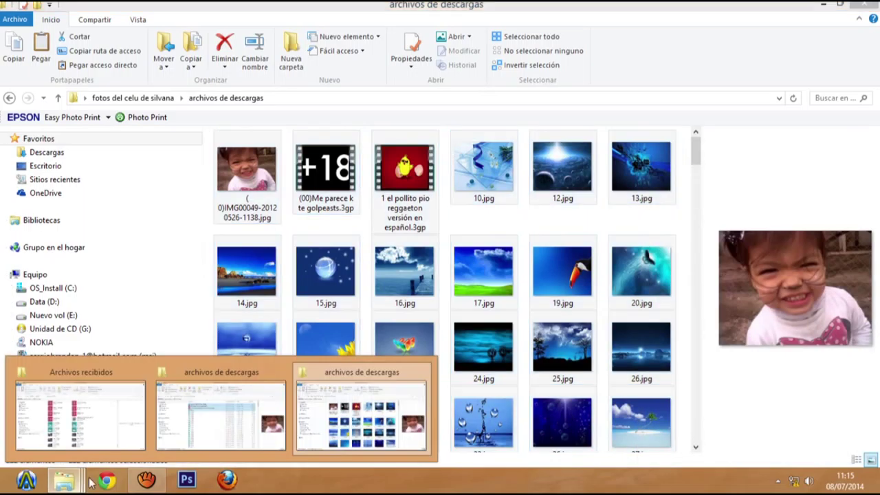
pyautogui.click(196, 434)
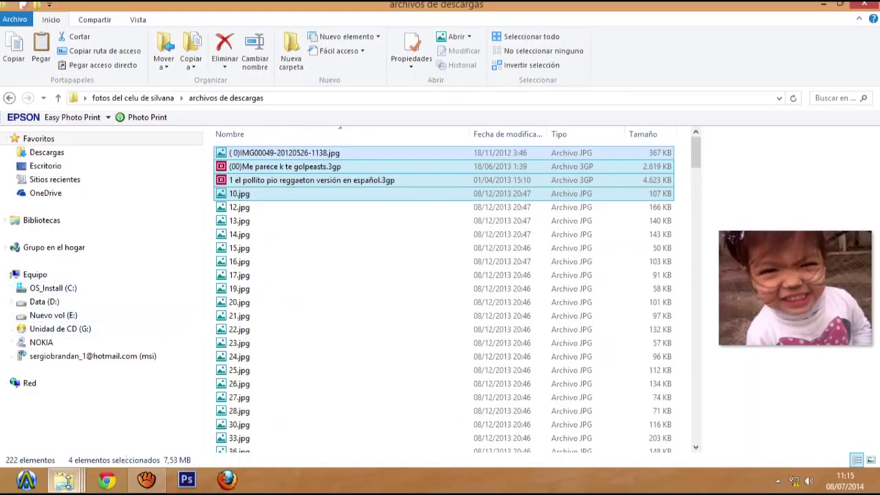
pyautogui.click(65, 481)
pyautogui.click(172, 432)
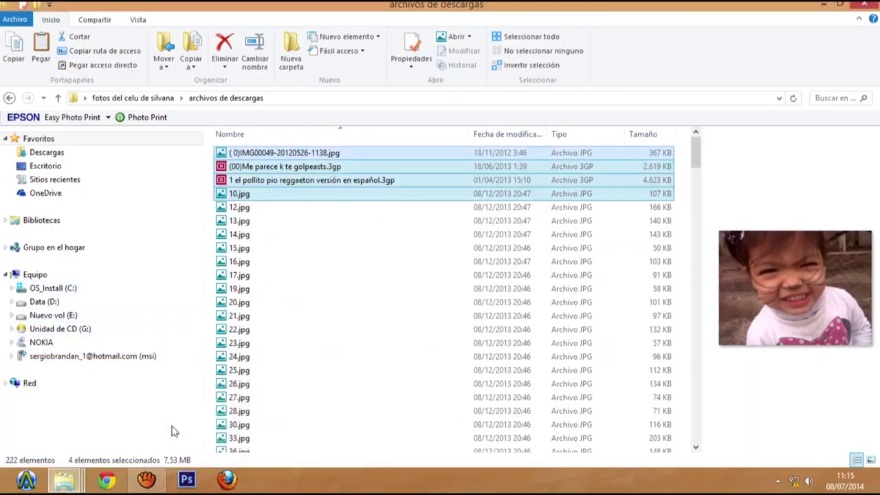
pyautogui.click(65, 481)
pyautogui.click(123, 432)
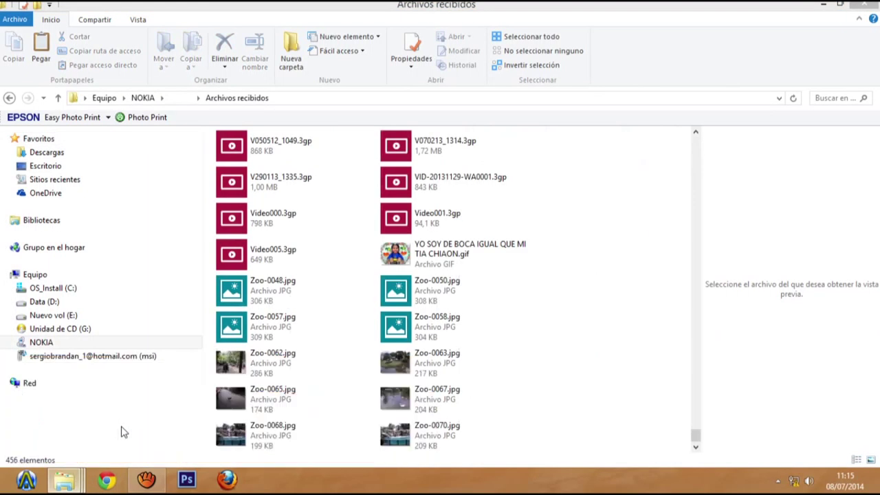
# Look over the files in Archivos recibidos, go back to the phone storage's root folder and clear the selection
pyautogui.click(608, 180)
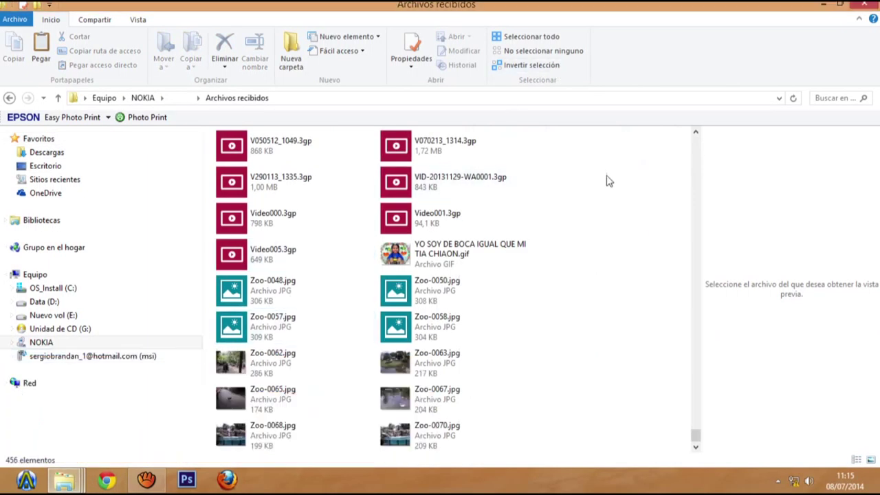
pyautogui.moveTo(695, 434); pyautogui.dragTo(699, 87)
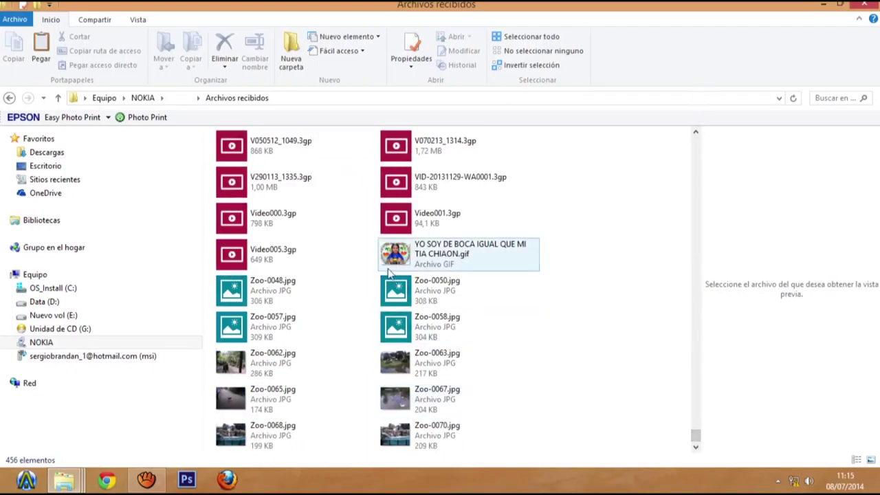
pyautogui.click(10, 99)
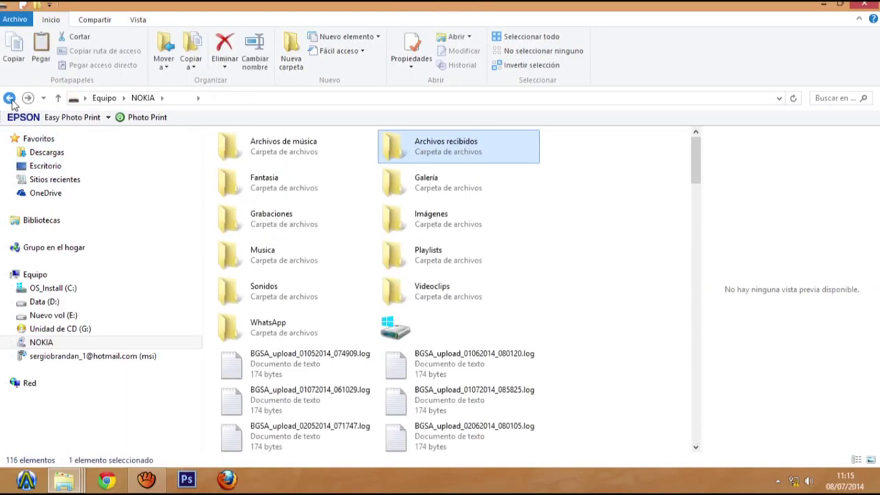
pyautogui.click(631, 369)
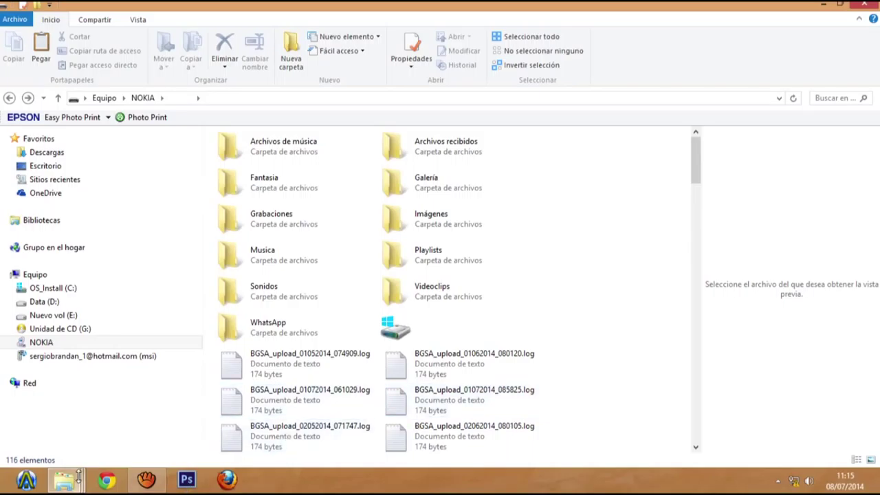
# Switch to aTube Catcher, pause and resume the screen recording, and minimise its window
pyautogui.click(146, 479)
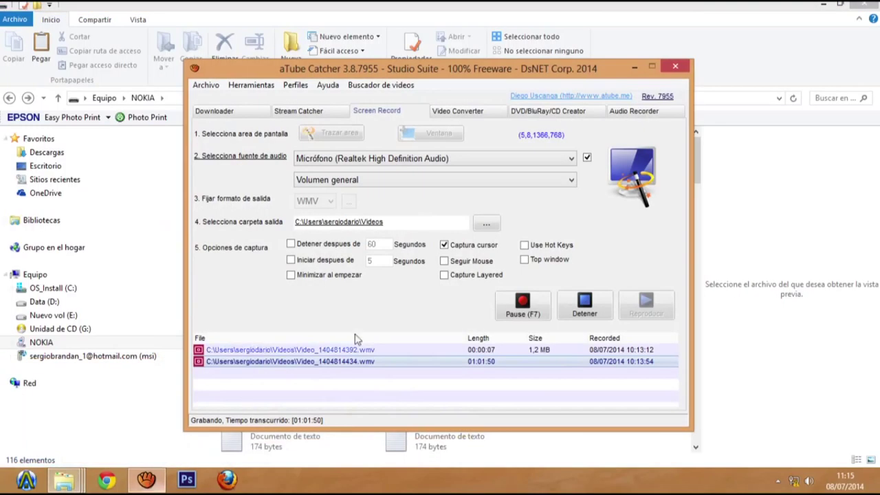
pyautogui.click(528, 313)
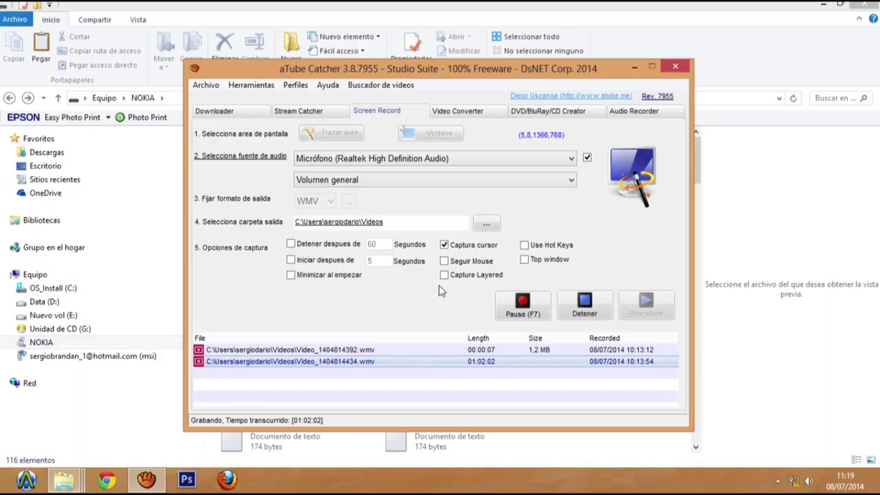
pyautogui.click(634, 69)
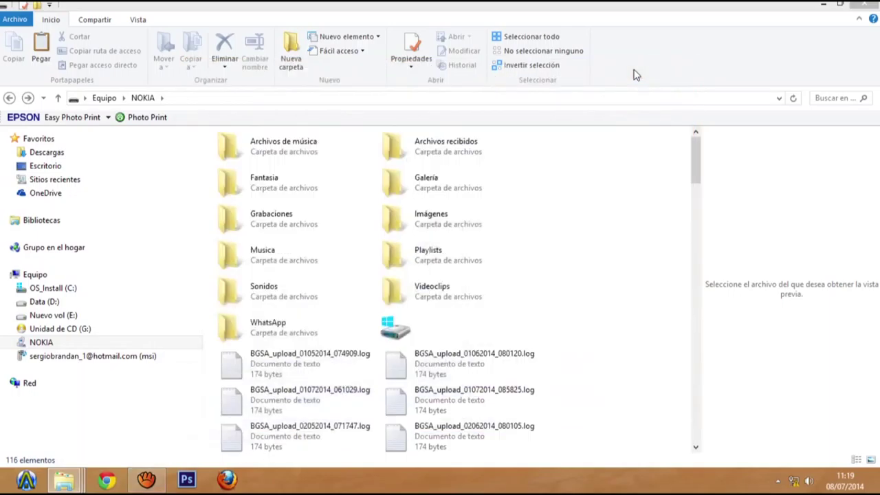
# Minimise the phone storage window and open the NOKIA device in the archivos de descargas window, dismissing the disc request
pyautogui.moveTo(849, 484)
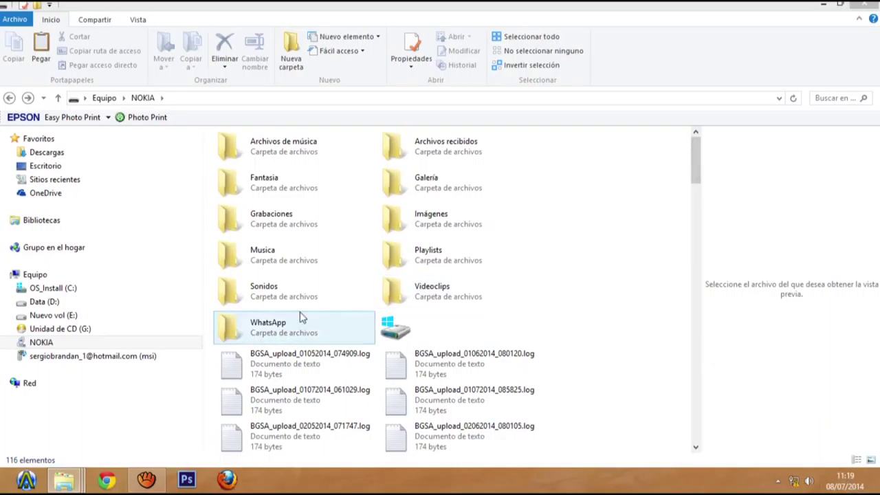
pyautogui.click(822, 5)
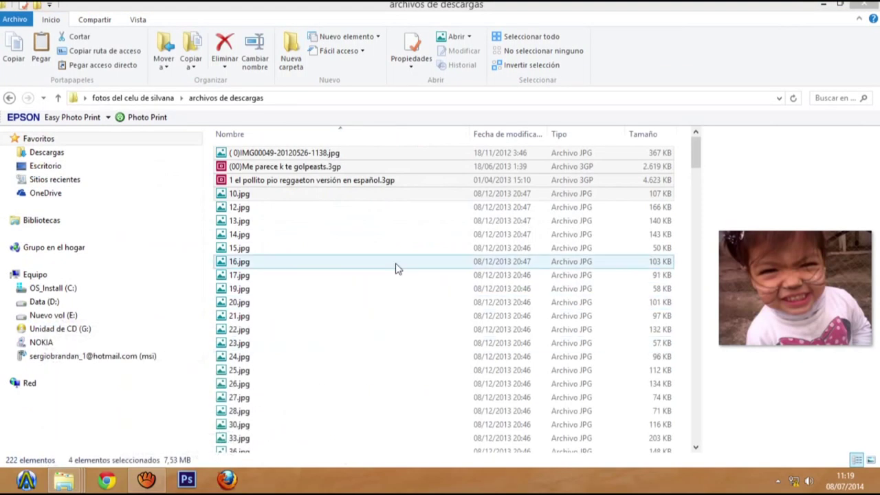
pyautogui.click(60, 343)
pyautogui.click(65, 333)
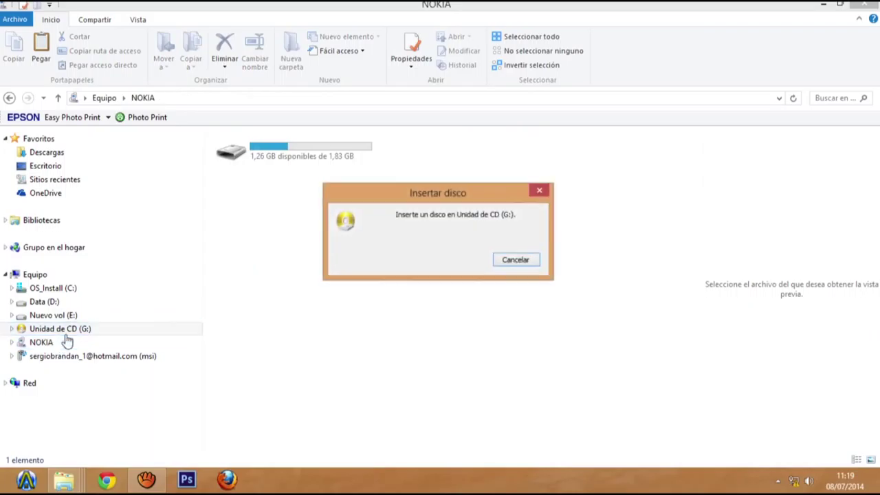
pyautogui.click(501, 265)
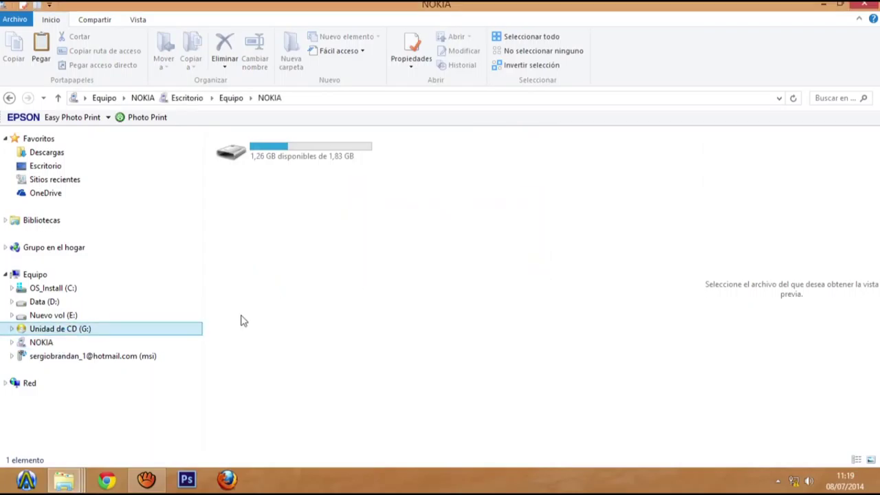
# Open the Imágenes folder in the NOKIA phone's storage and select its images from Foto-0001,.jpg through the end of the list
pyautogui.click(39, 343)
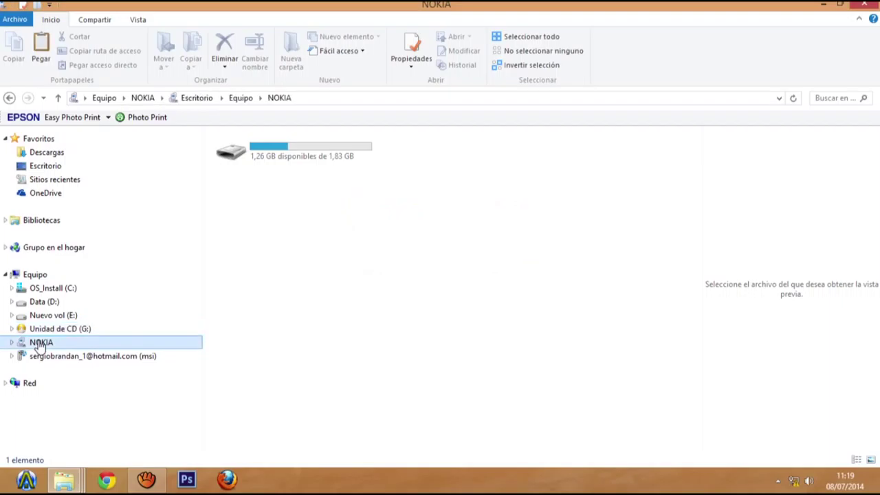
pyautogui.doubleClick(267, 160)
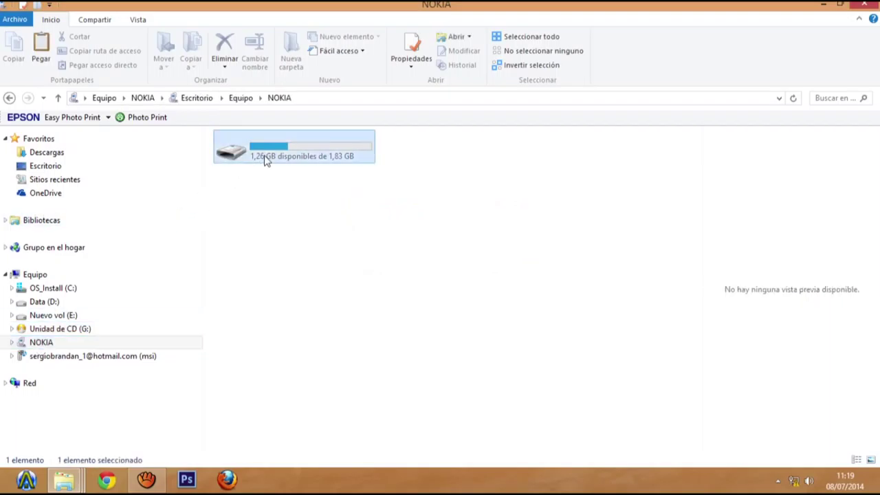
pyautogui.doubleClick(446, 220)
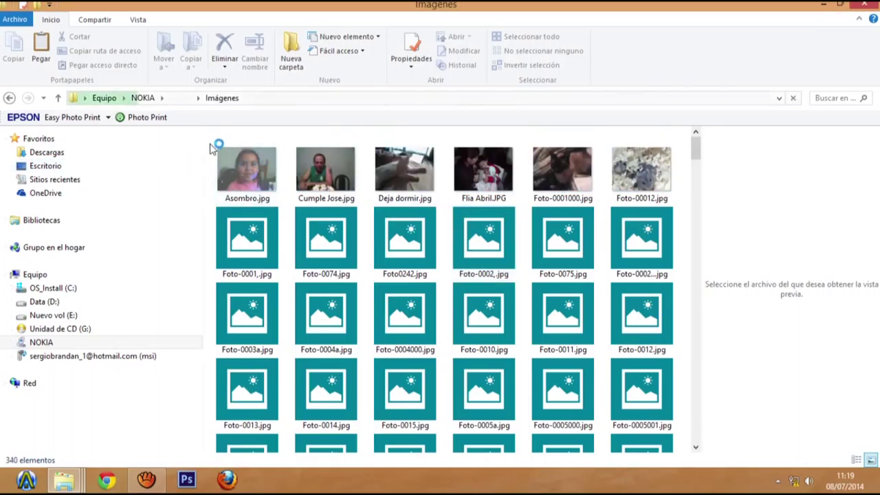
pyautogui.moveTo(258, 223); pyautogui.dragTo(664, 477)
pyautogui.moveTo(725, 490); pyautogui.dragTo(340, 392)
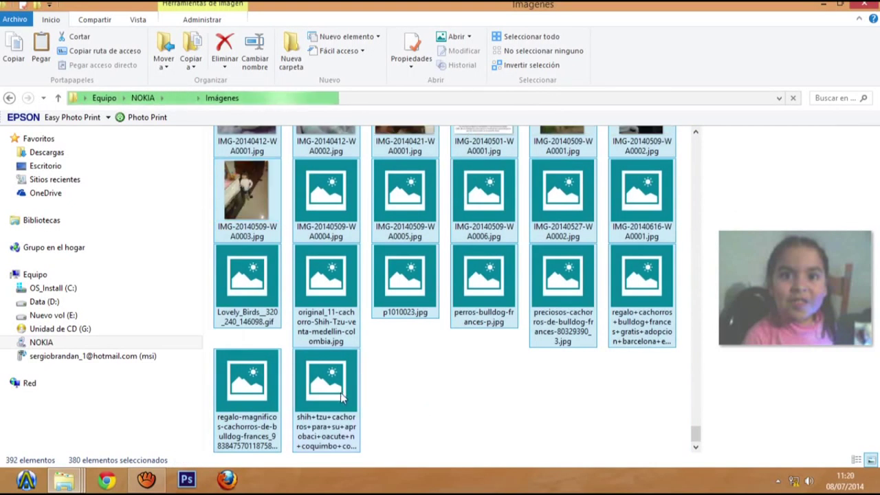
# Check the combined properties of the selected images in the phone's Imágenes folder and copy the images
pyautogui.rightClick(329, 399)
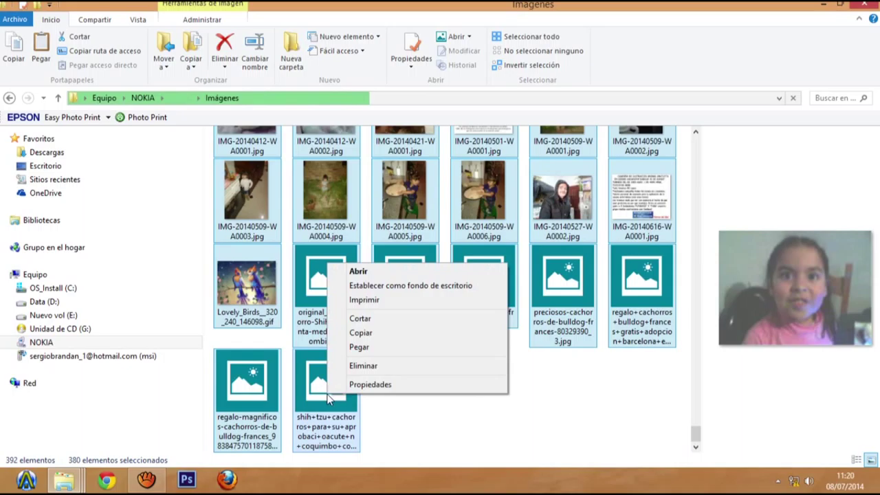
pyautogui.click(347, 385)
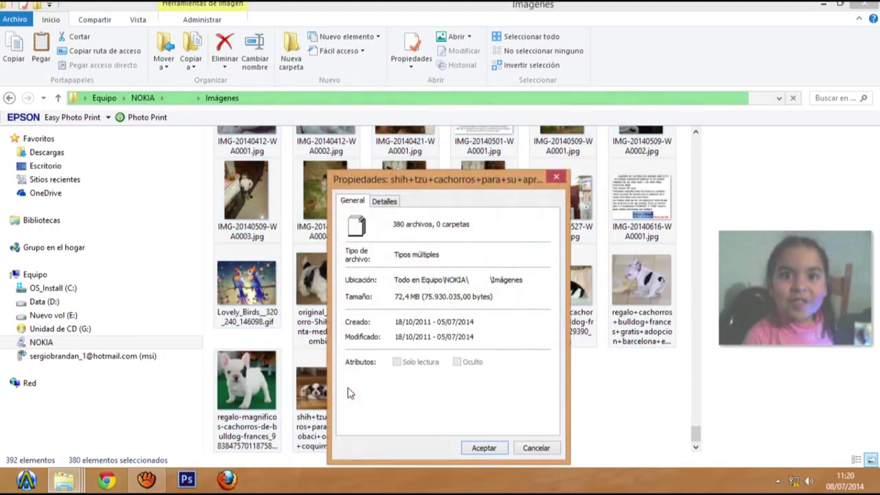
pyautogui.click(530, 448)
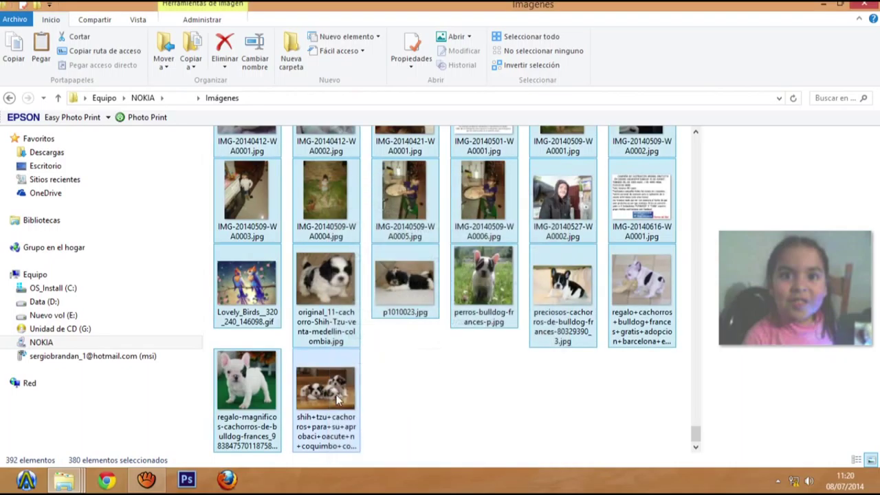
pyautogui.rightClick(321, 396)
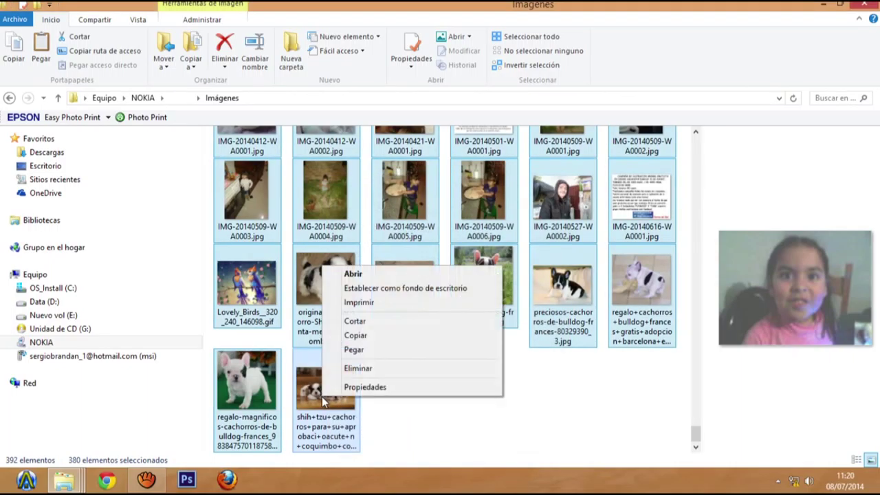
pyautogui.click(369, 339)
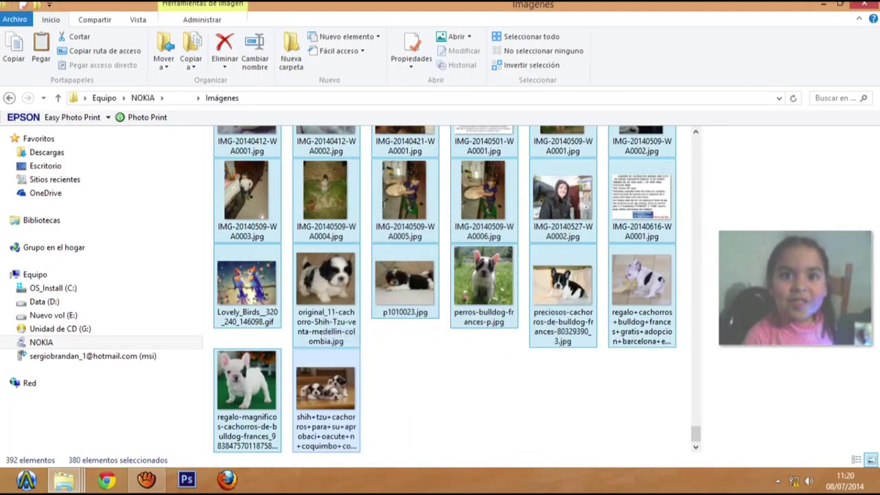
# Minimise the archivos de descargas and Imágenes windows and paste the copied images into the phone photos folder on the desktop
pyautogui.click(76, 484)
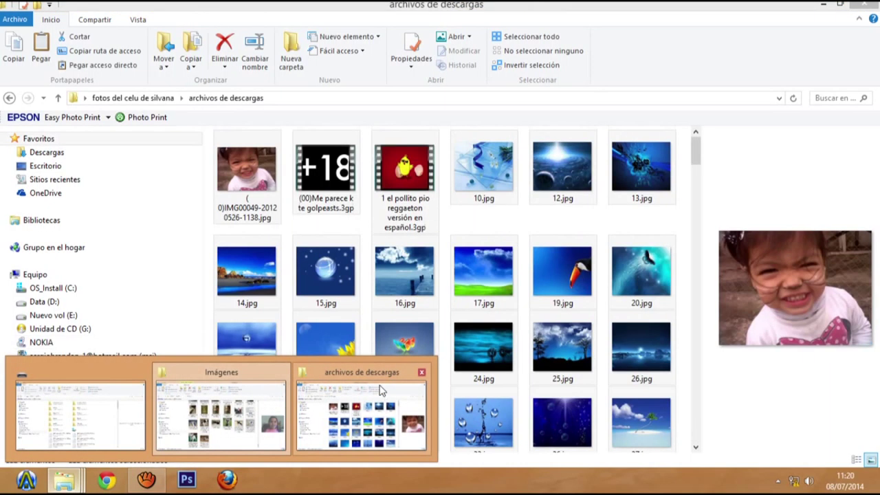
pyautogui.click(379, 387)
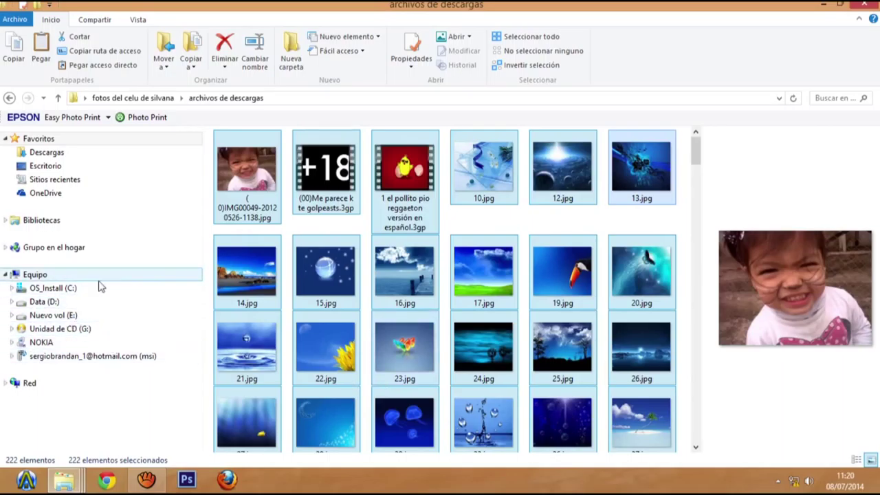
pyautogui.click(822, 5)
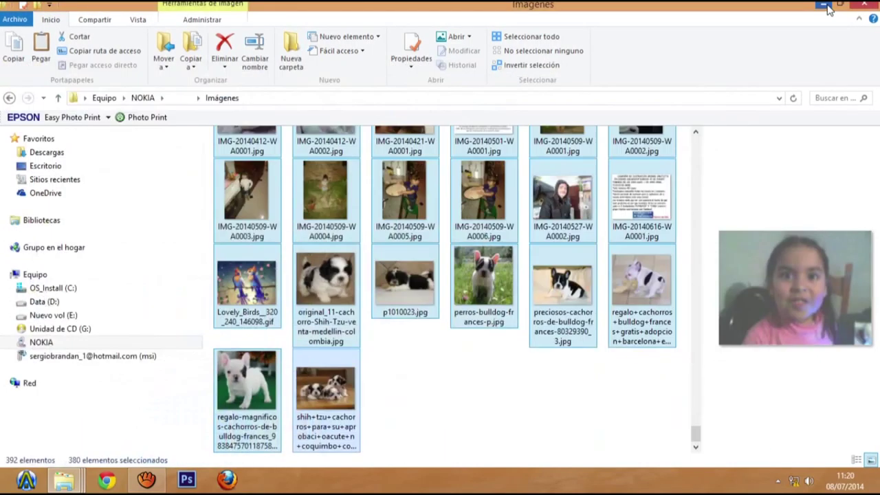
pyautogui.click(823, 4)
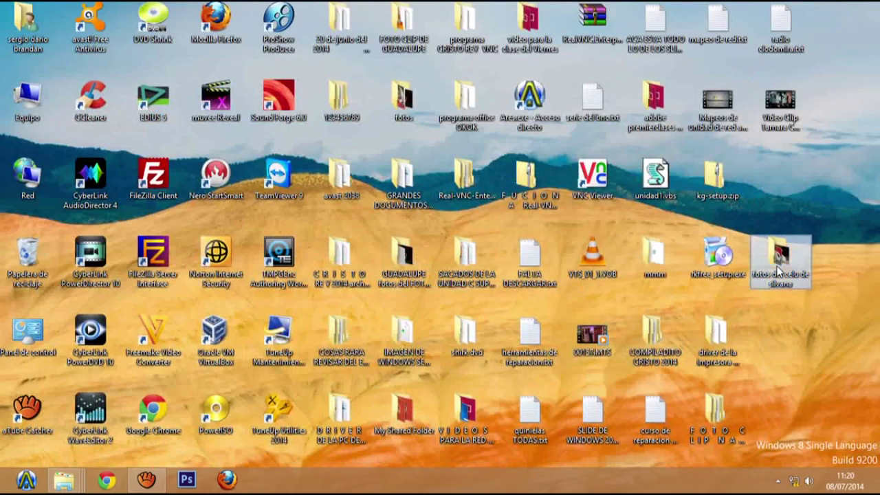
pyautogui.doubleClick(779, 261)
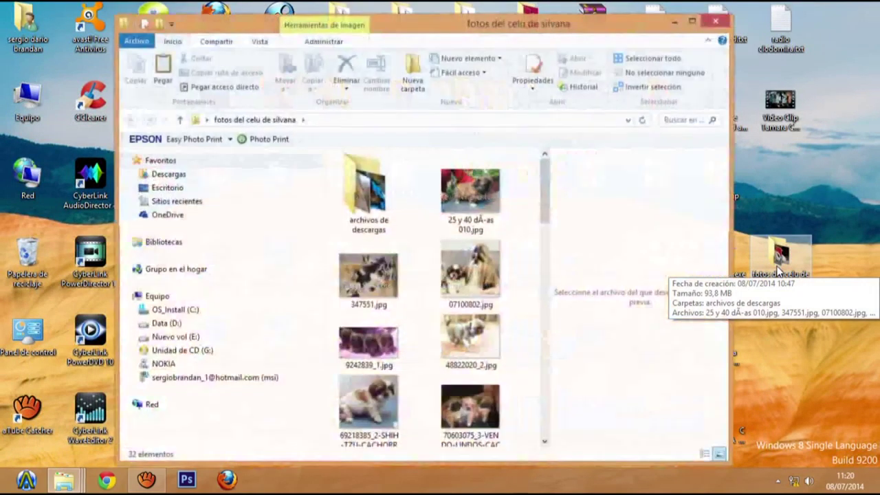
pyautogui.rightClick(522, 256)
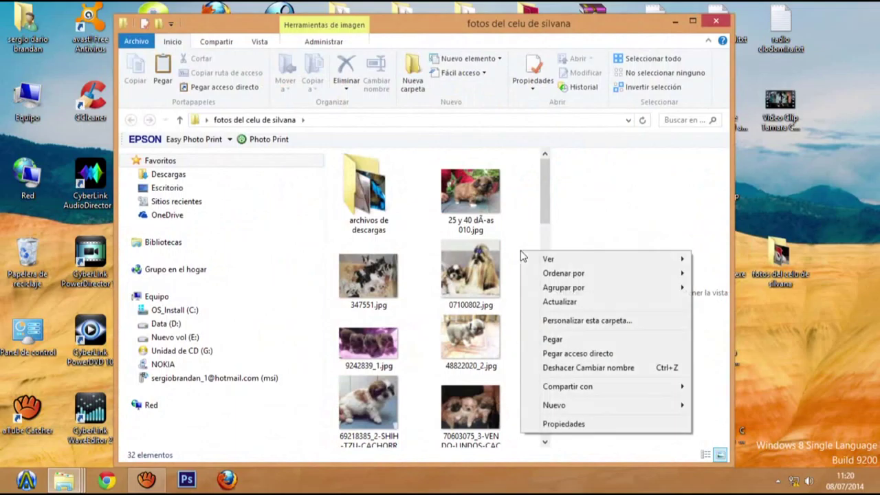
pyautogui.click(553, 340)
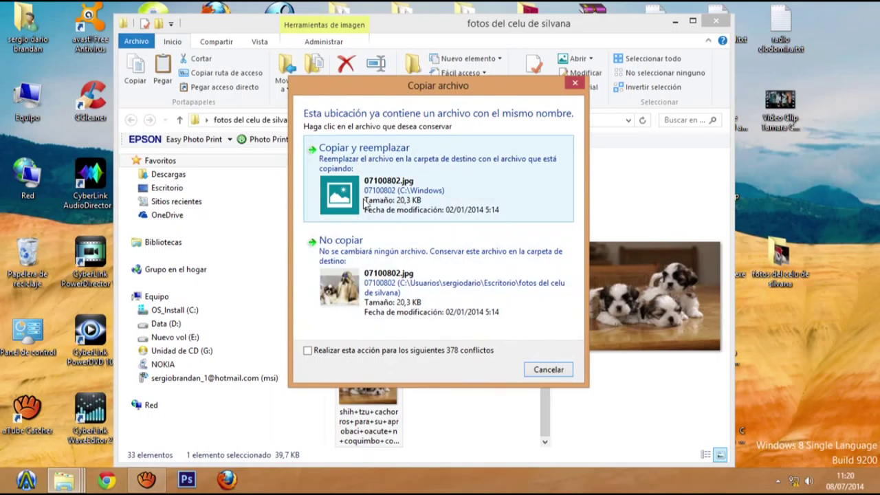
# Copy and replace the same-named files for all following conflicts, move the progress window aside, and dismiss the copy error
pyautogui.click(348, 356)
pyautogui.click(364, 180)
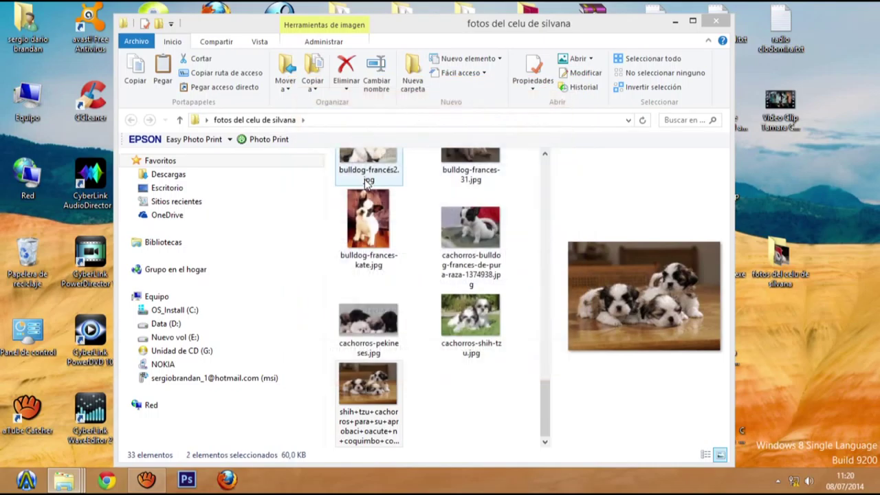
pyautogui.moveTo(389, 183); pyautogui.dragTo(531, 37)
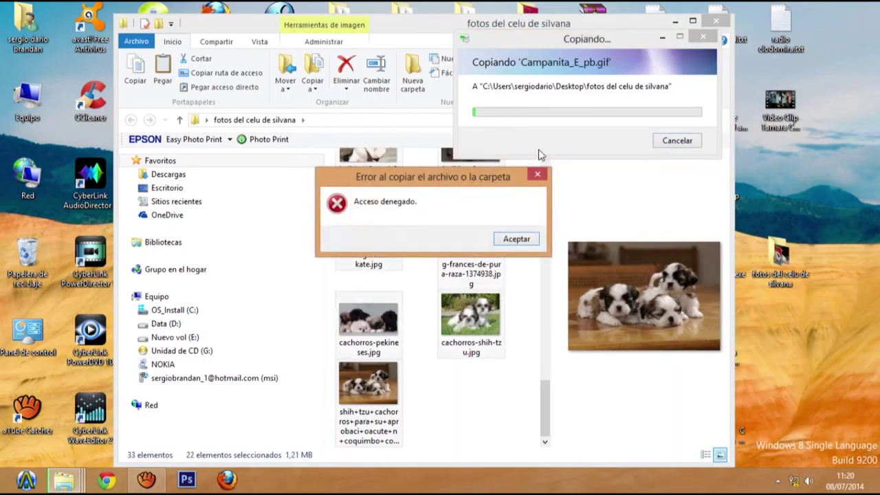
pyautogui.click(519, 241)
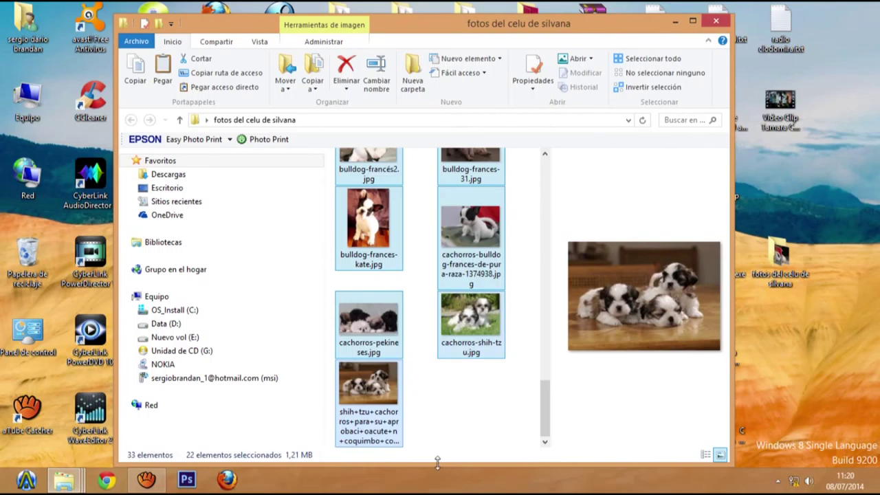
# Return to the phone's Imágenes window, clear the selection, and open Archivos recibidos in the phone storage
pyautogui.click(72, 484)
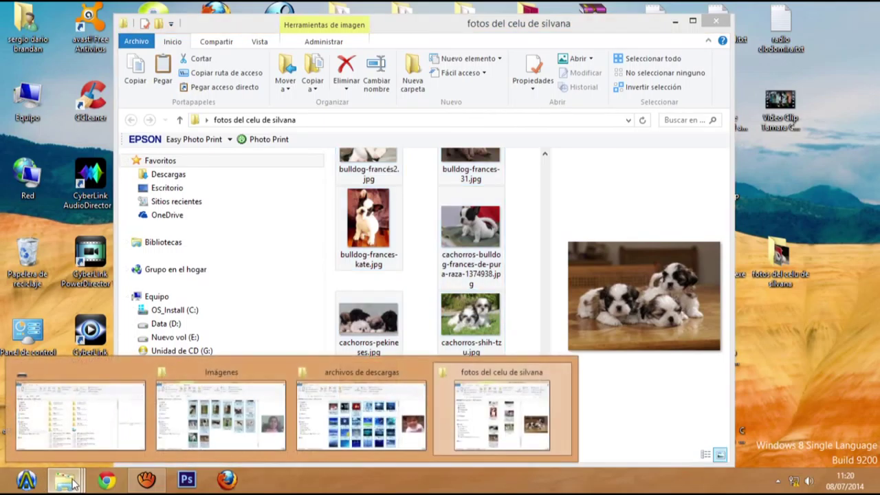
pyautogui.moveTo(73, 483)
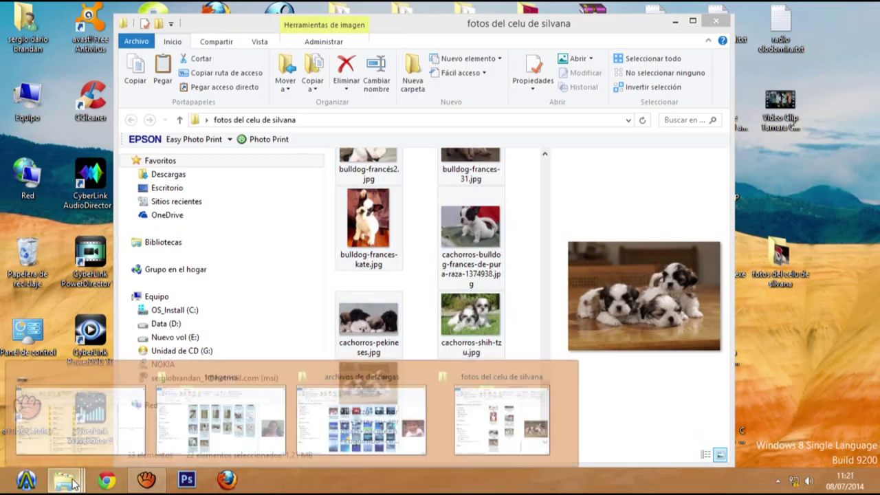
pyautogui.moveTo(153, 409)
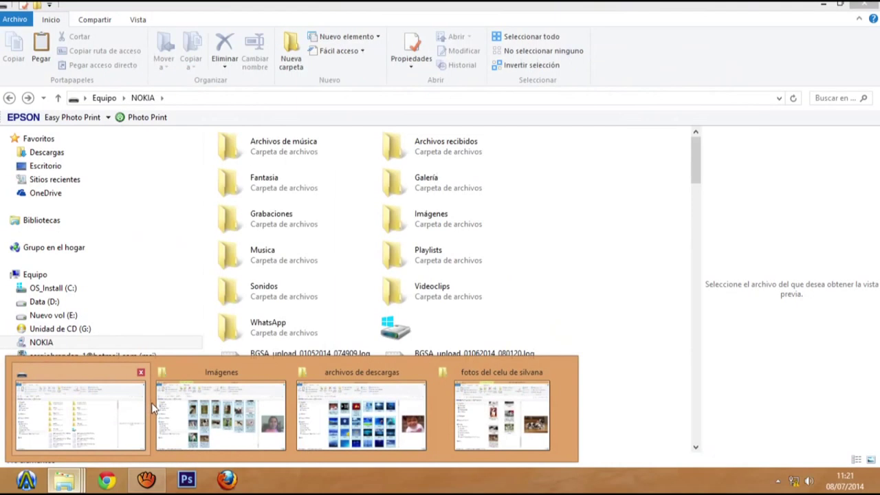
pyautogui.click(206, 387)
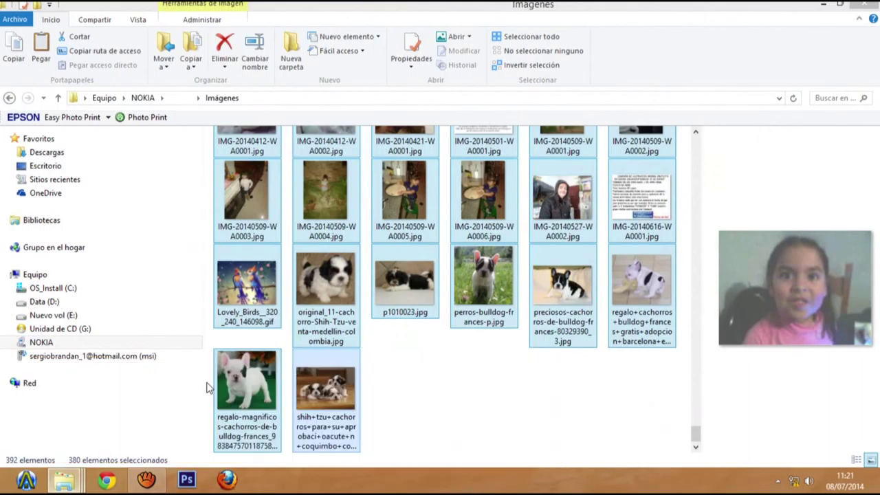
pyautogui.click(410, 393)
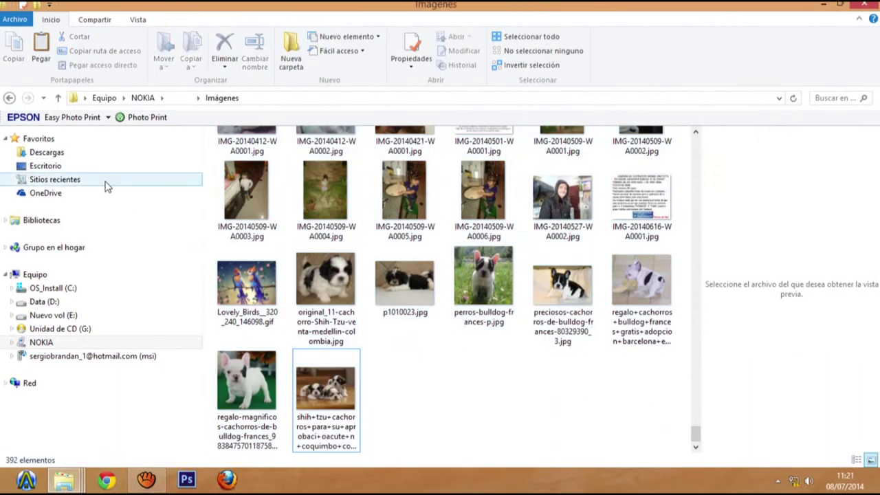
pyautogui.click(9, 97)
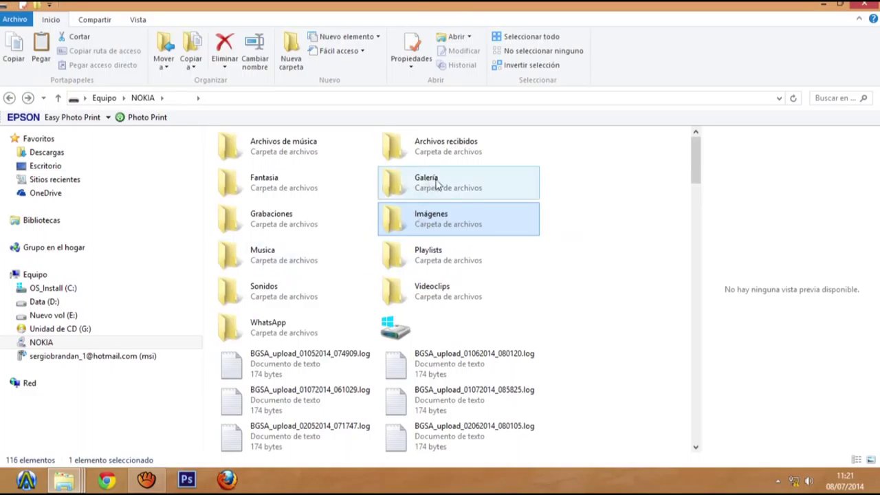
pyautogui.doubleClick(437, 156)
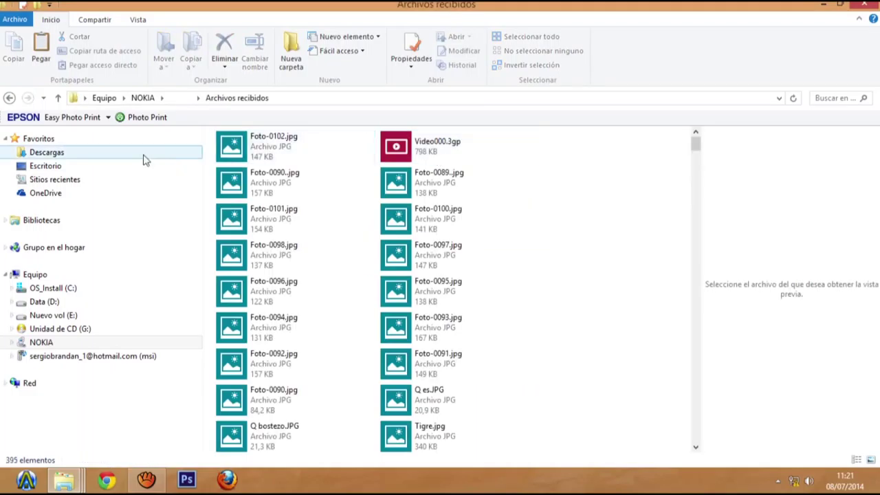
# Select the photos and videos in Archivos recibidos from Foto-0102.jpg to the end of the list and copy them
pyautogui.click(213, 143)
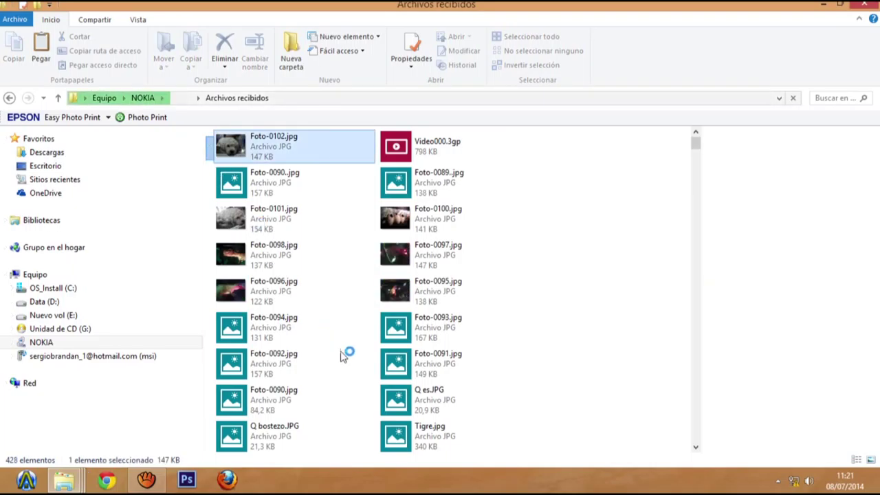
pyautogui.moveTo(499, 455); pyautogui.dragTo(690, 489)
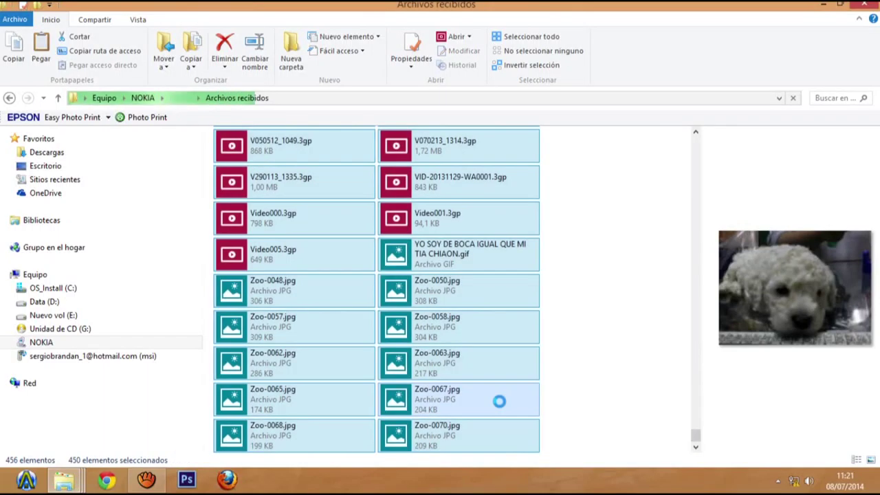
pyautogui.rightClick(499, 401)
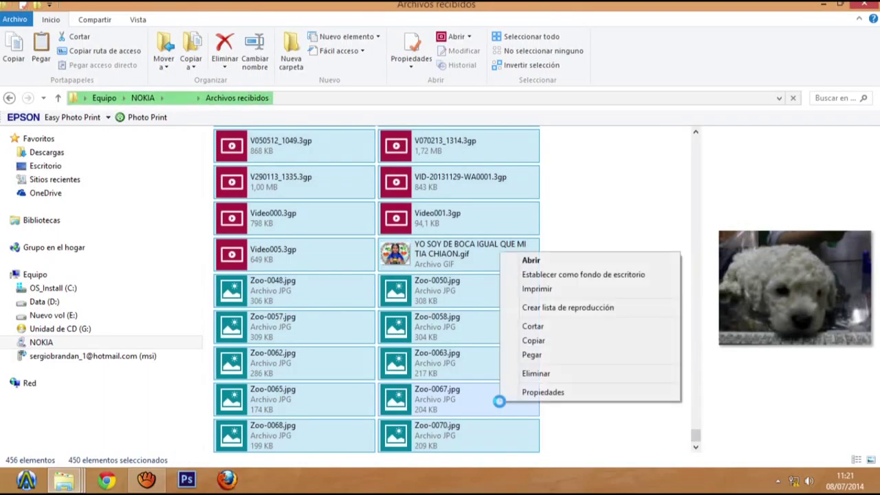
pyautogui.click(545, 341)
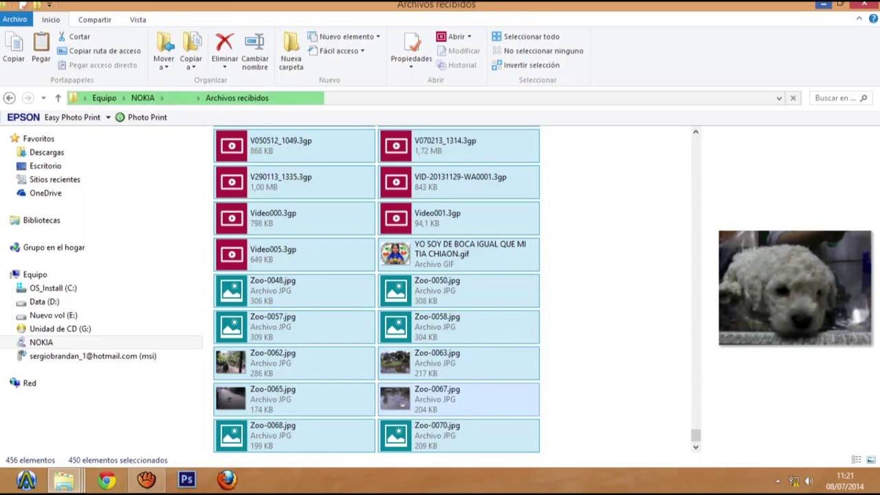
# Minimise the Archivos recibidos and photos folder windows and reopen the phone photos folder from the desktop
pyautogui.click(822, 4)
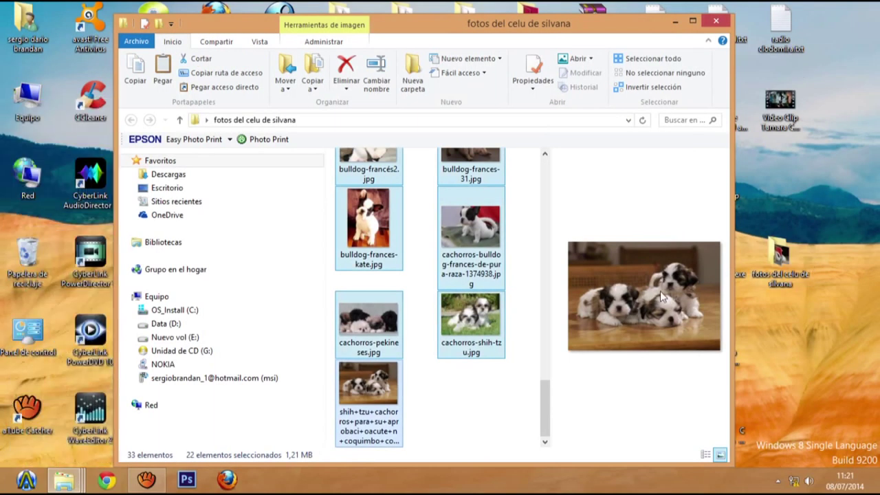
pyautogui.click(675, 22)
pyautogui.click(773, 282)
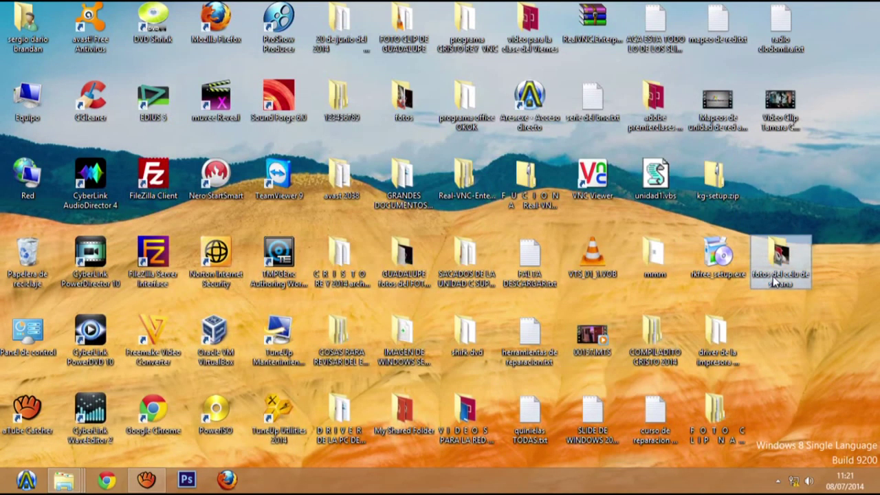
pyautogui.doubleClick(718, 256)
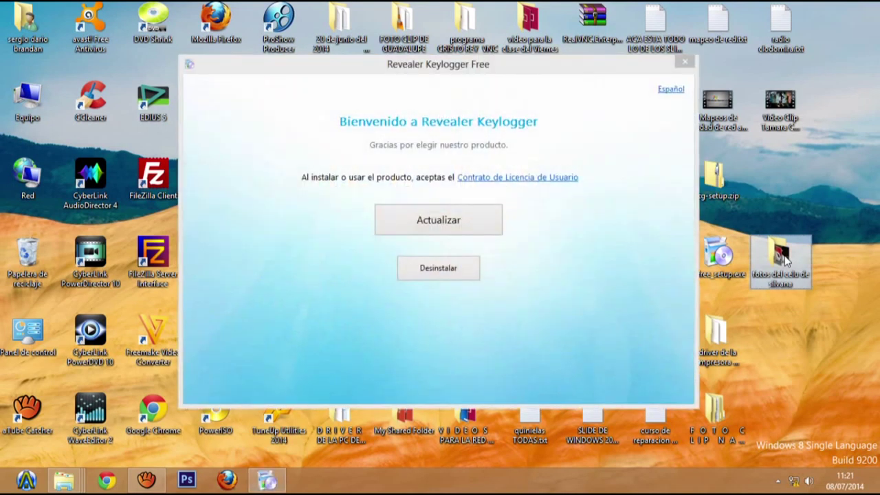
pyautogui.doubleClick(783, 259)
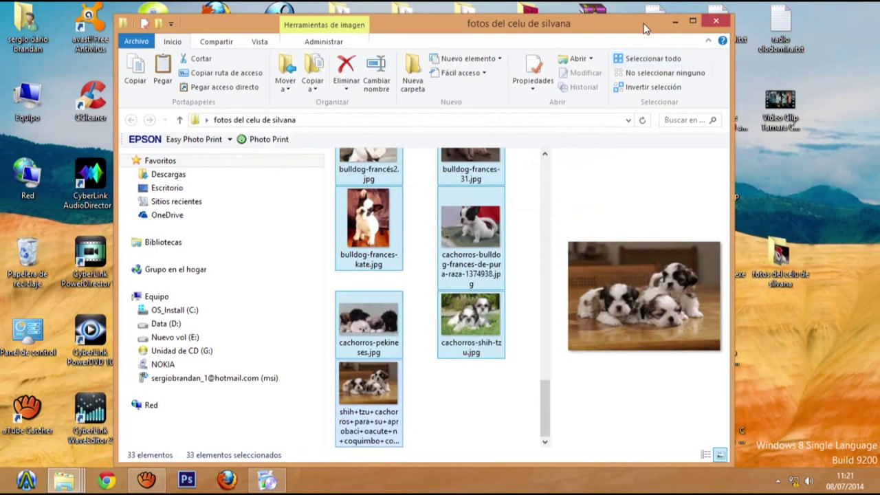
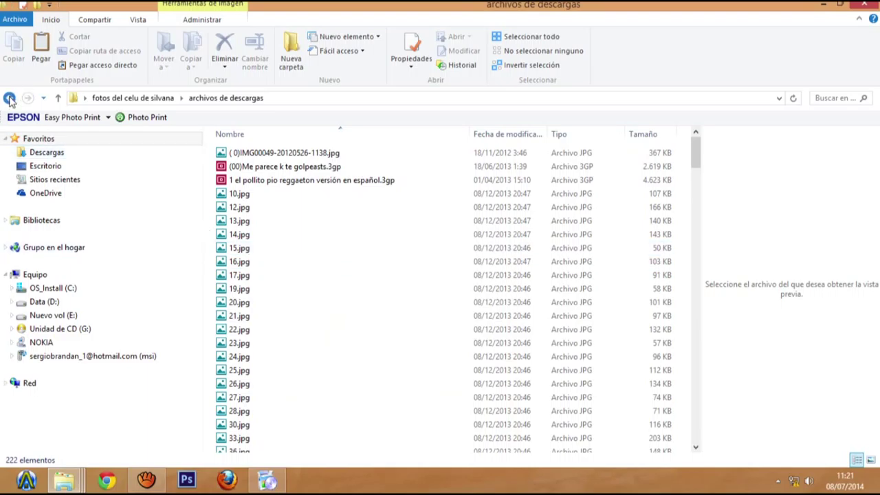
# Return to the phone photos folder and create a new subfolder in it named "descarga ok"
pyautogui.click(9, 99)
pyautogui.rightClick(209, 223)
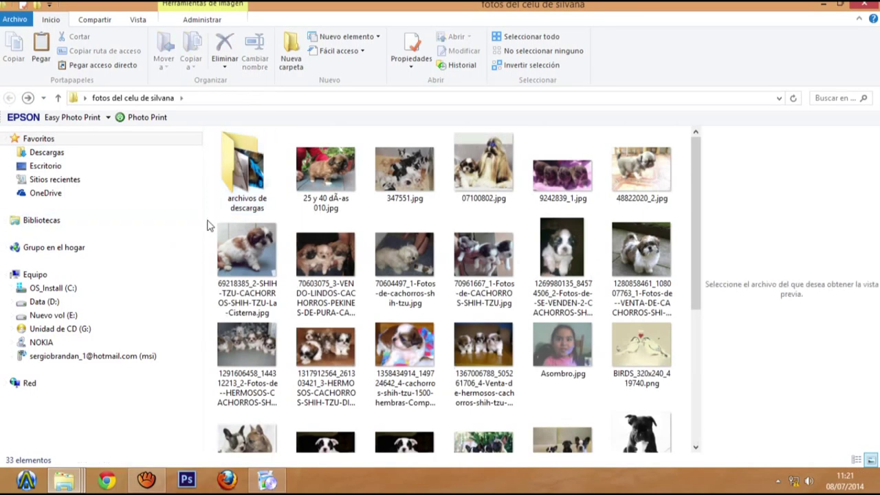
pyautogui.moveTo(351, 382)
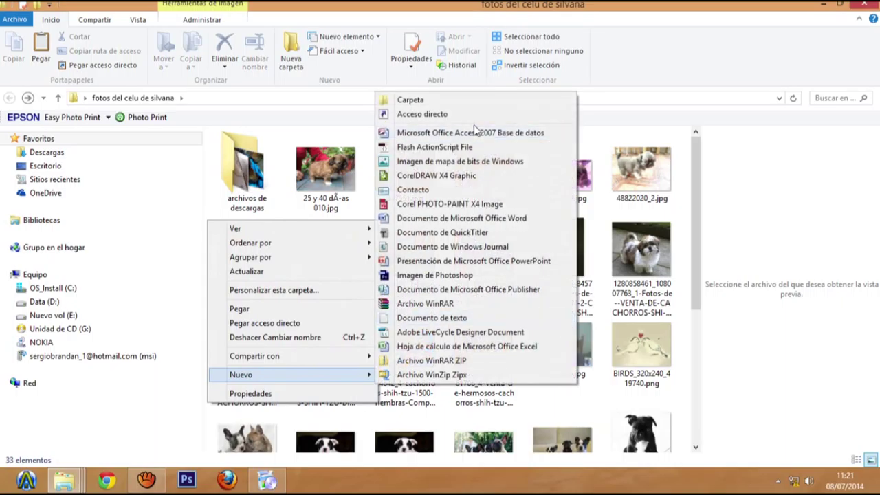
pyautogui.click(428, 101)
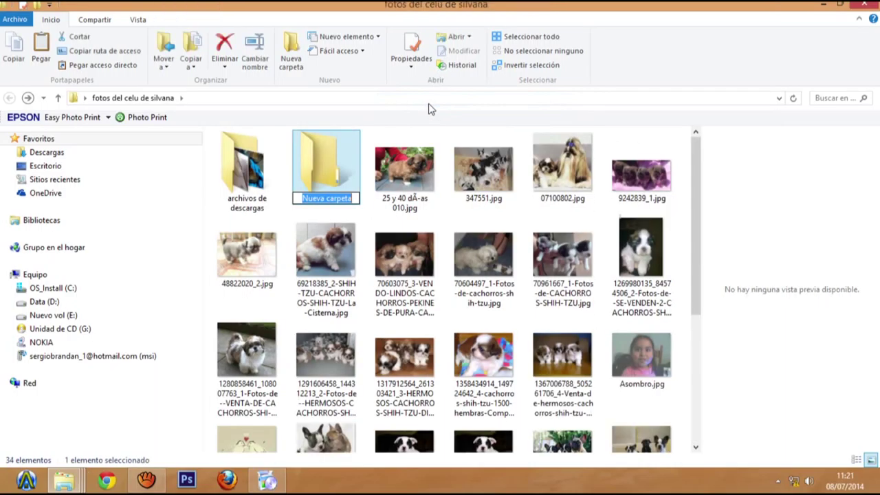
pyautogui.write('descarg')
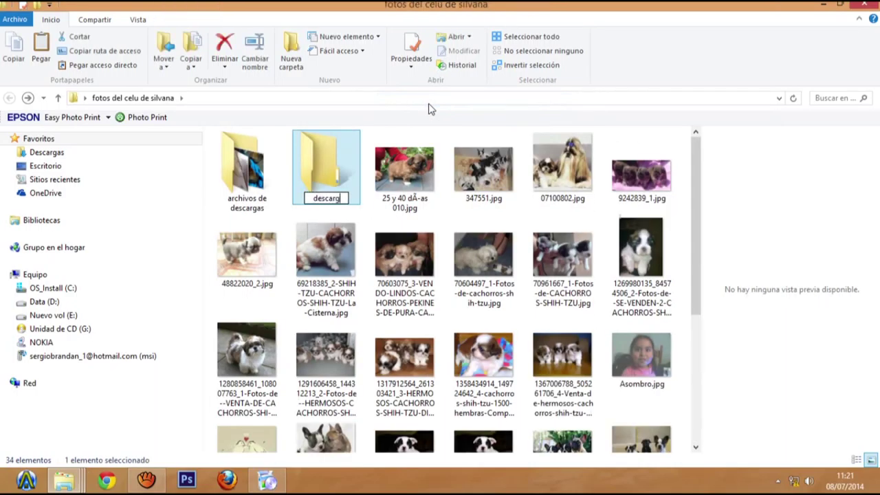
pyautogui.write('a ok')
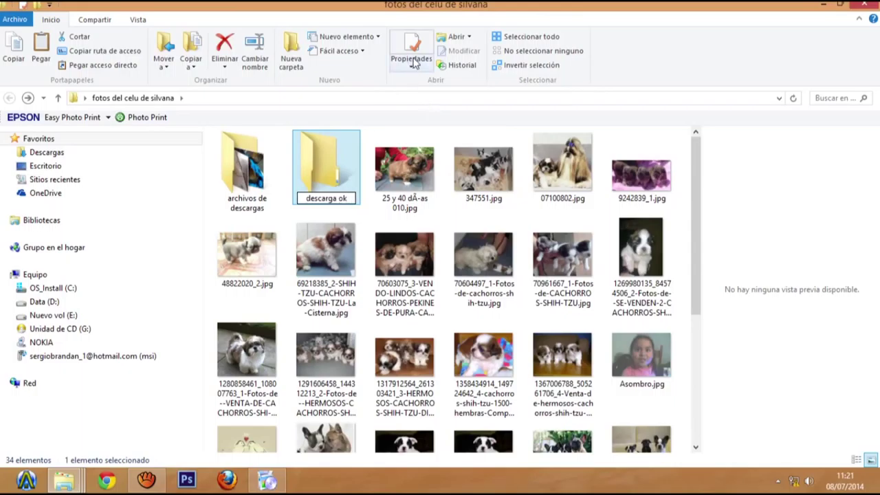
# Open the "descarga ok" folder and paste the files copied from the phone into it
pyautogui.doubleClick(334, 175)
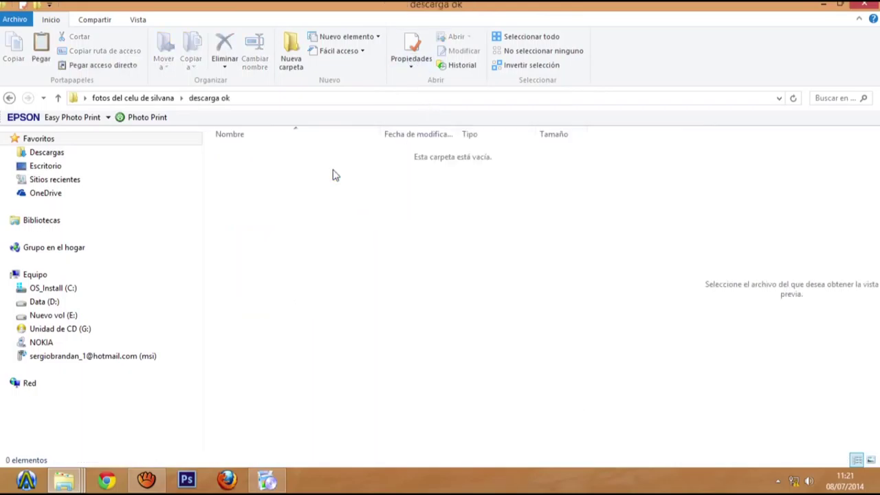
pyautogui.rightClick(303, 218)
pyautogui.click(331, 302)
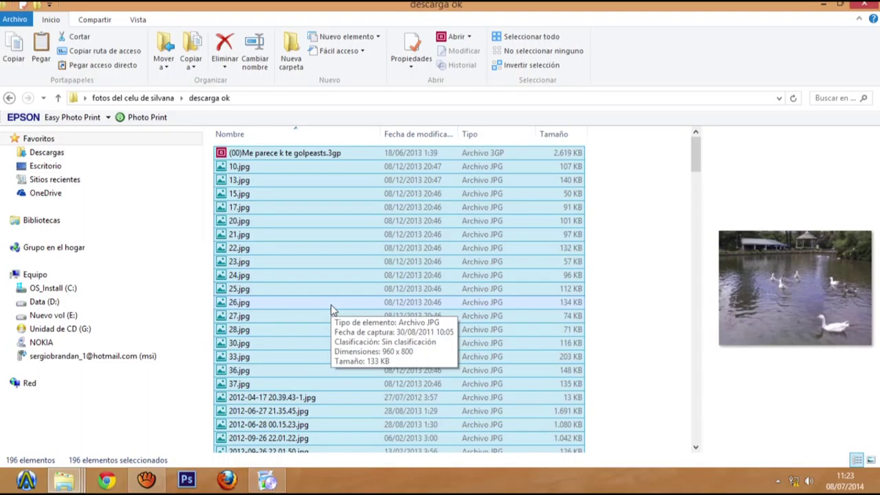
# Check the combined size of all the files pasted into "descarga ok" in their properties
pyautogui.rightClick(320, 233)
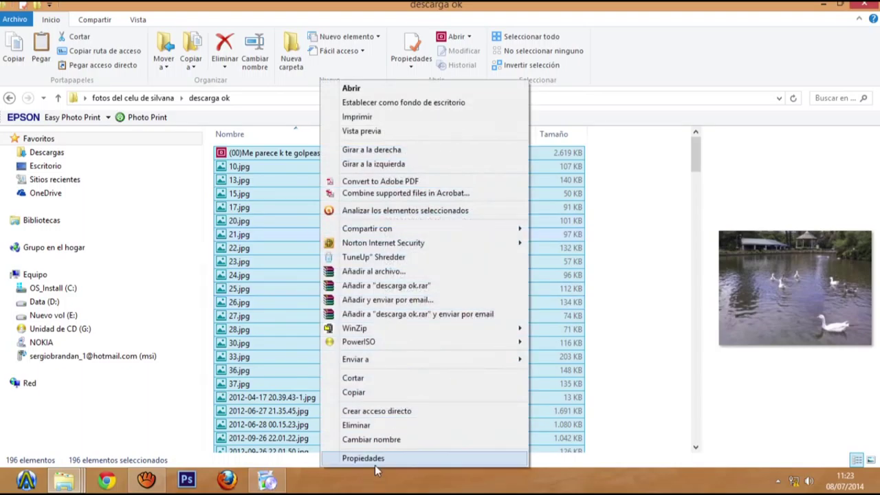
pyautogui.click(377, 459)
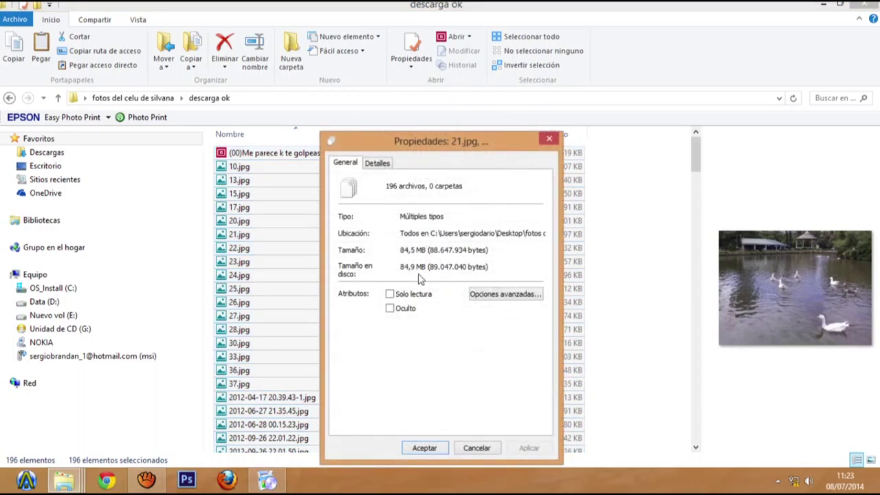
pyautogui.click(475, 448)
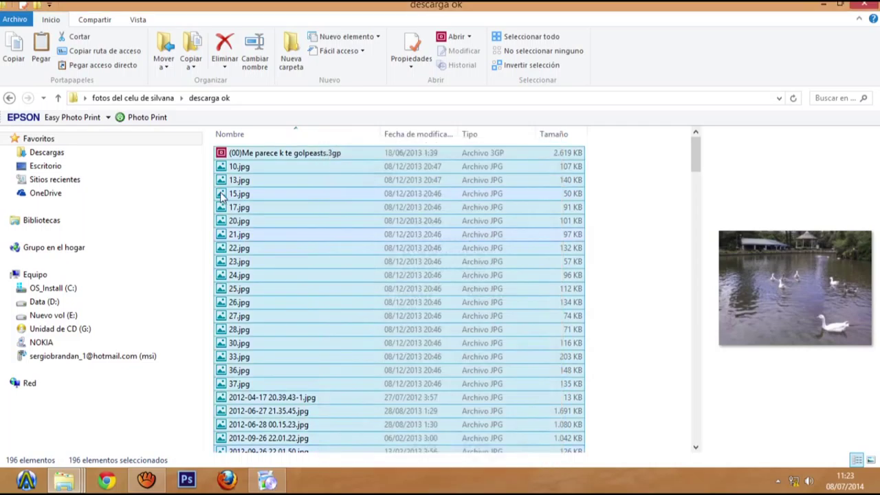
# Go back to the phone photos folder and delete the "archivos de descargas" subfolder
pyautogui.click(9, 99)
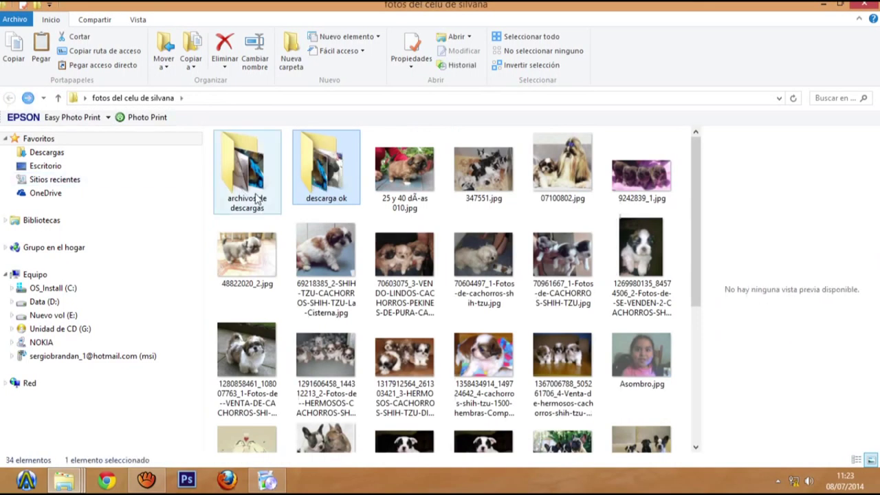
pyautogui.click(246, 159)
pyautogui.rightClick(246, 160)
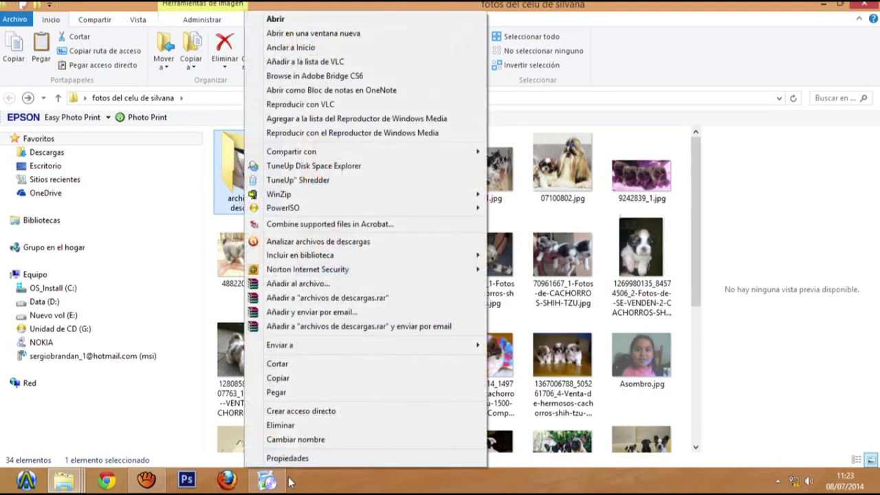
pyautogui.click(302, 425)
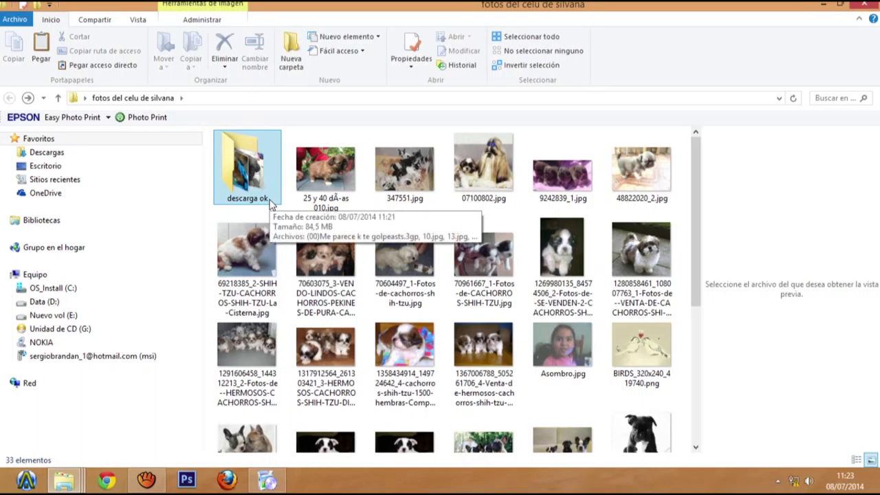
# Close the phone photos folder window and cancel the Revealer Keylogger Free installation
pyautogui.click(78, 484)
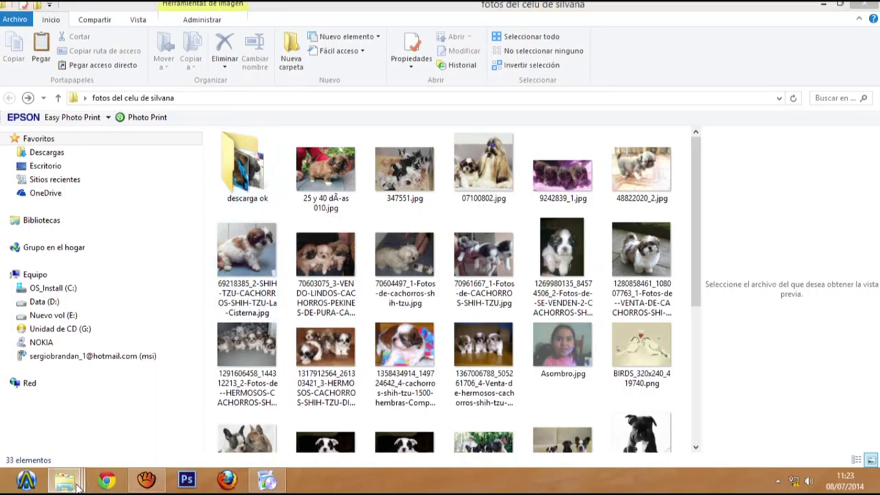
pyautogui.click(374, 366)
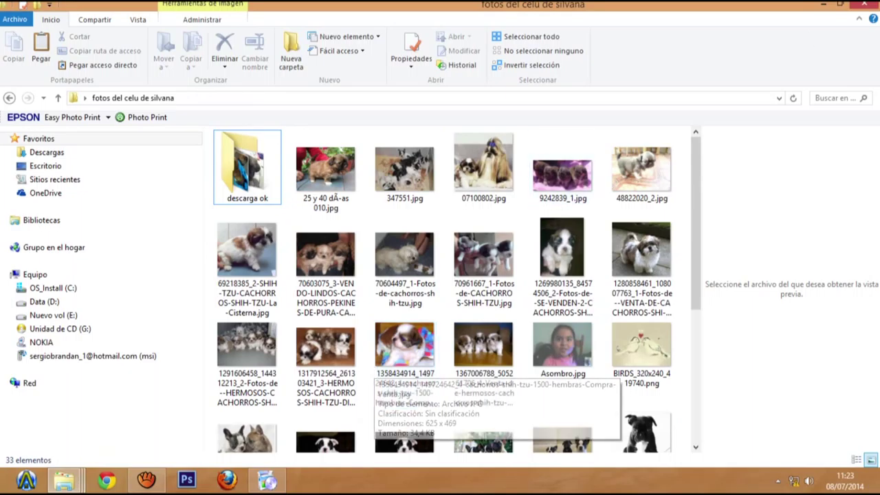
pyautogui.moveTo(878, 2)
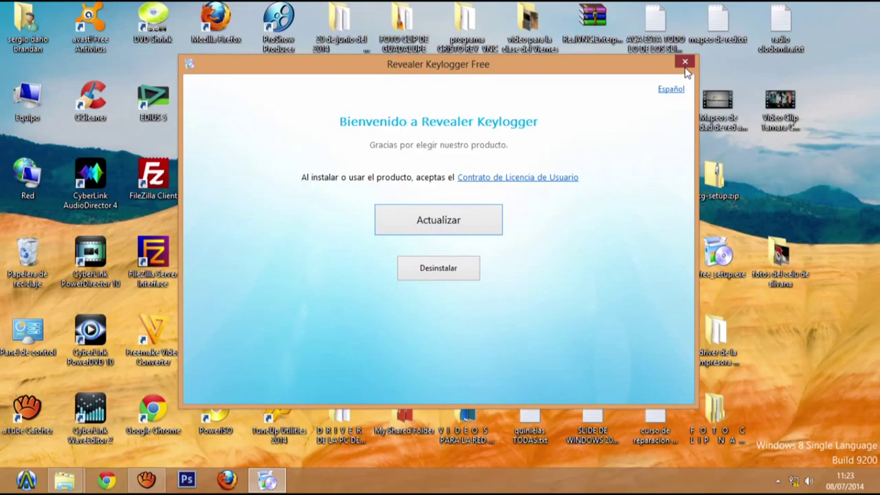
pyautogui.click(685, 62)
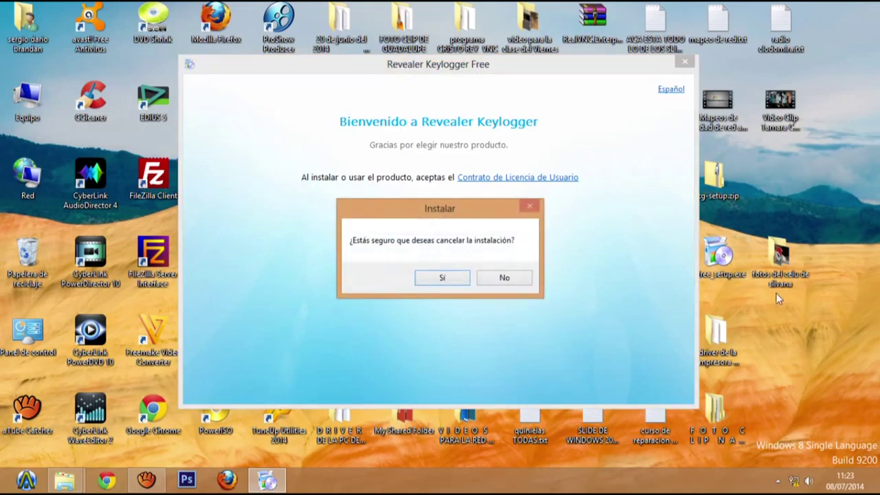
pyautogui.click(443, 278)
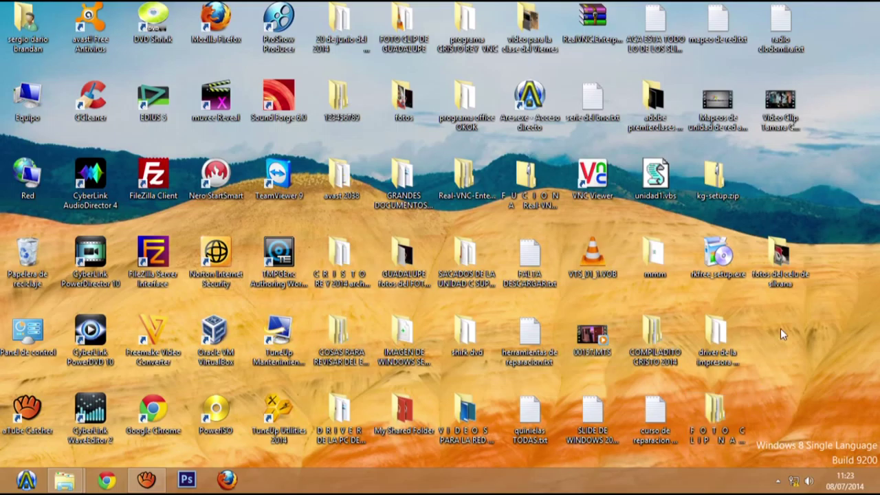
# View the properties of the phone photos folder on the desktop, and start a data CD project in Nero Express
pyautogui.rightClick(771, 279)
pyautogui.click(783, 459)
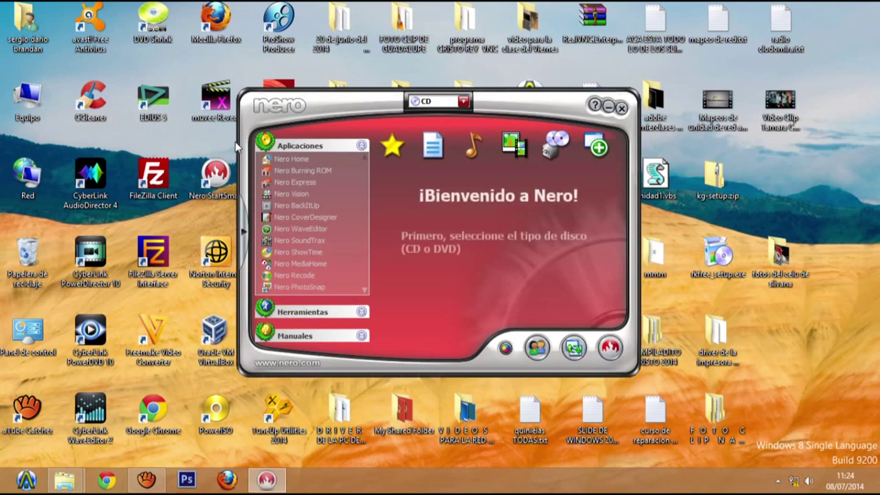
pyautogui.click(295, 184)
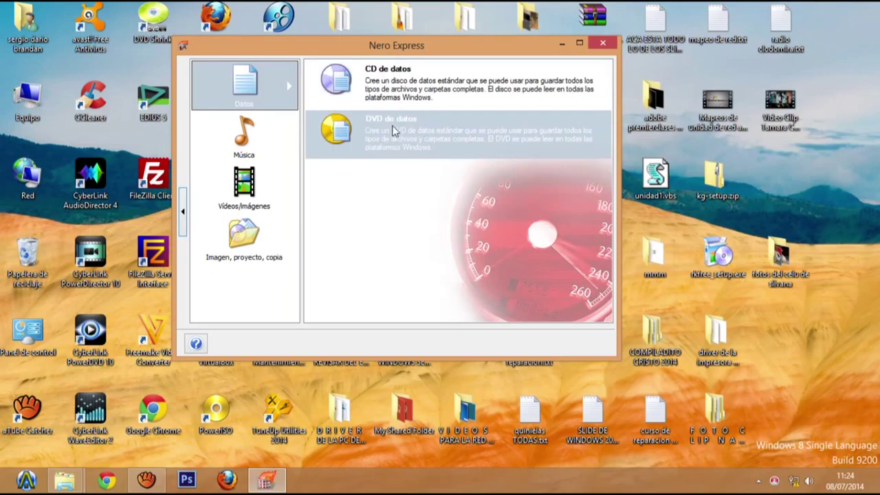
pyautogui.click(392, 99)
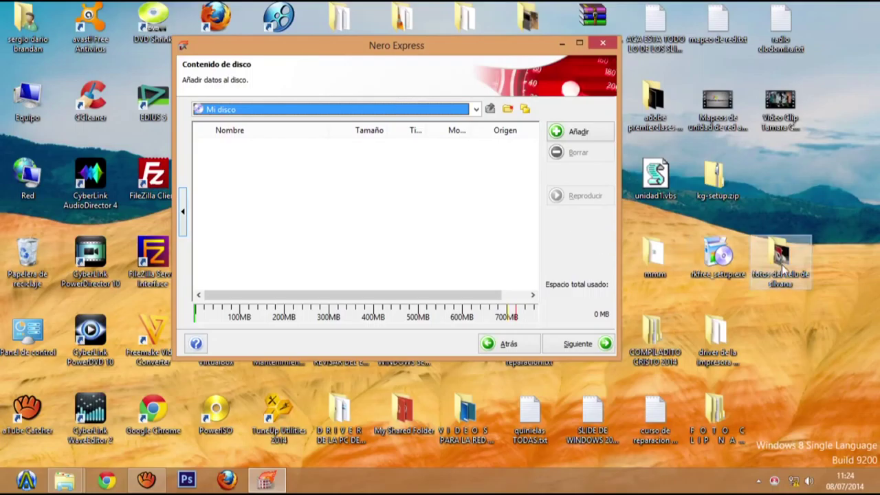
# Add the phone photos folder from the desktop to the disc, and review its contents including "descarga ok"
pyautogui.moveTo(782, 265); pyautogui.dragTo(504, 215)
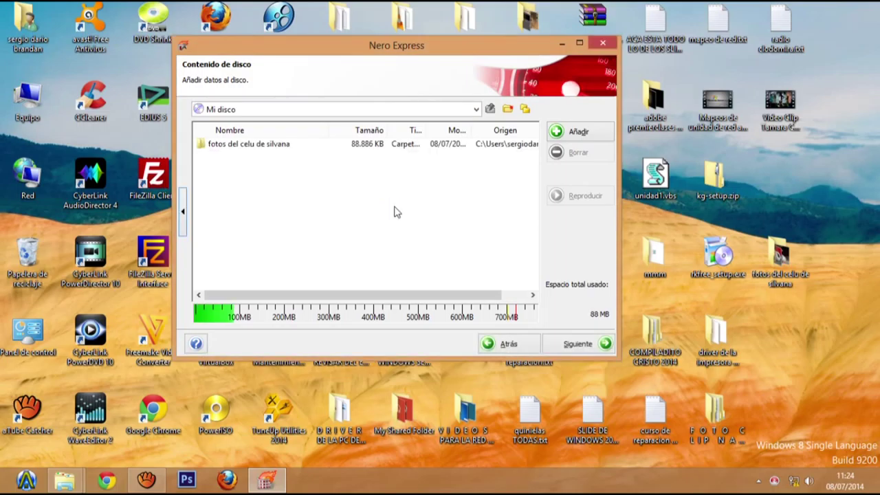
pyautogui.doubleClick(248, 144)
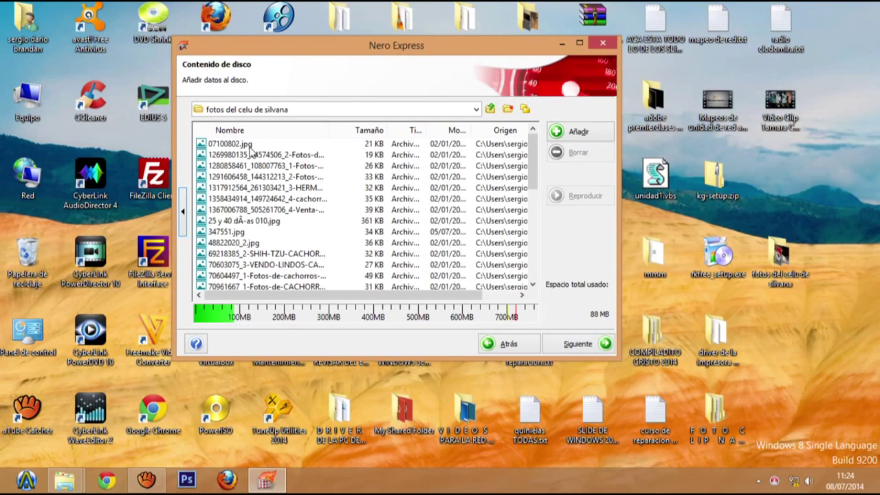
pyautogui.moveTo(533, 165); pyautogui.dragTo(533, 254)
pyautogui.doubleClick(236, 254)
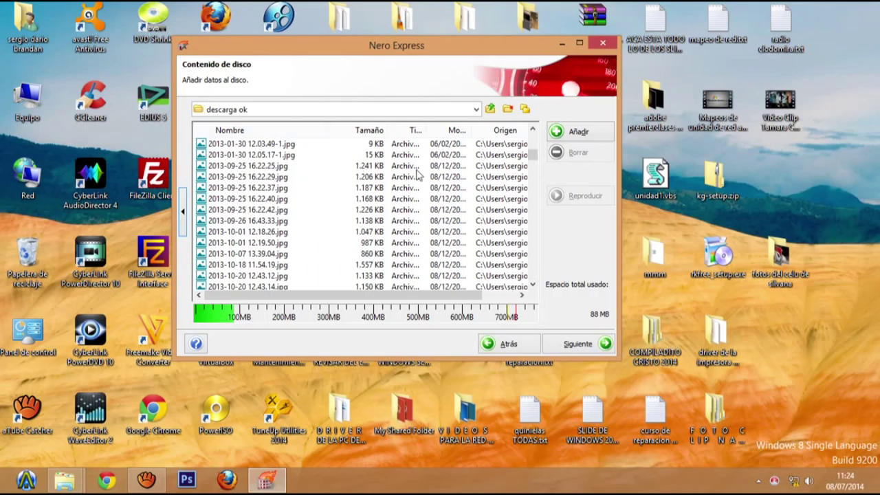
pyautogui.press('BackSpace')
pyautogui.press('BackSpace')
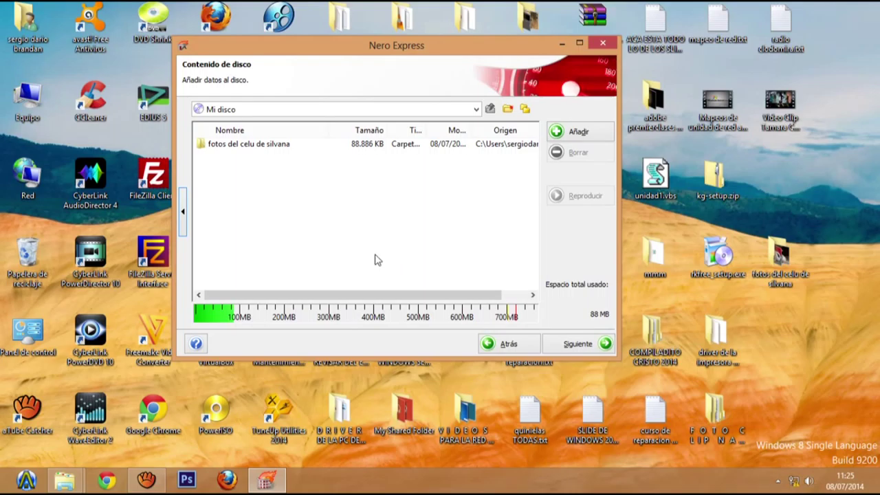
# Proceed to the final burn settings, keep the disc multisession so files can be added, and start burning
pyautogui.click(576, 344)
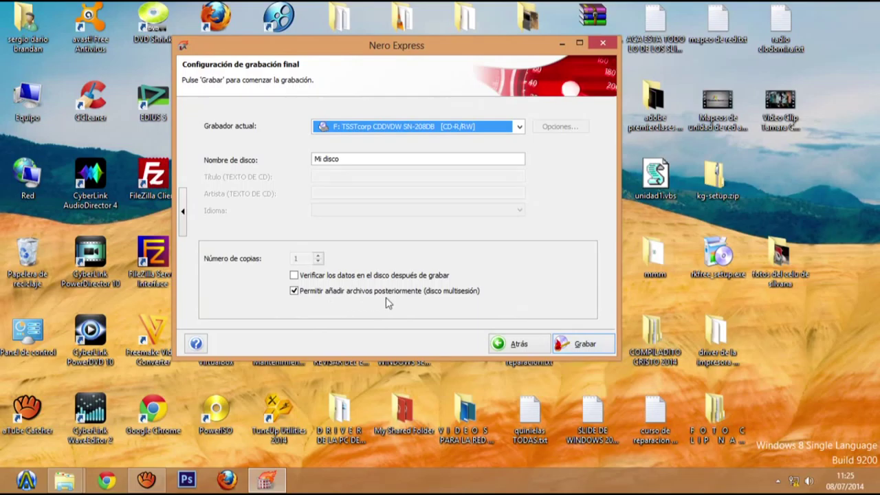
pyautogui.moveTo(461, 301)
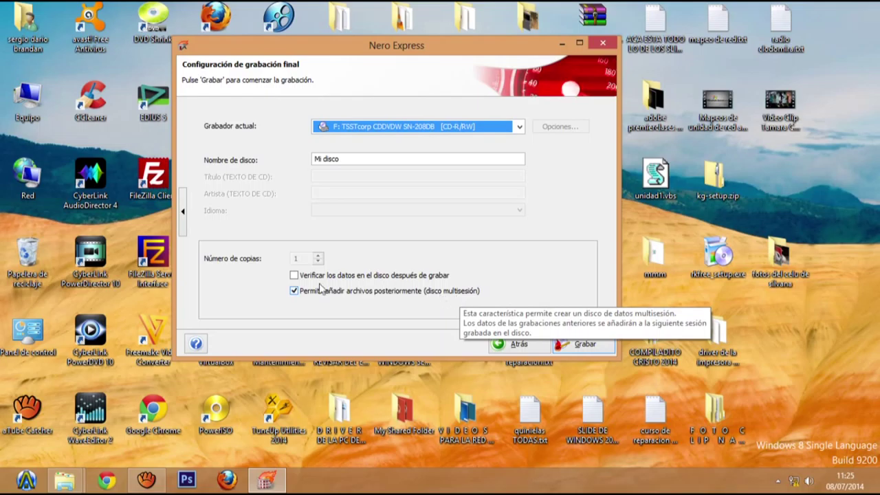
pyautogui.click(295, 290)
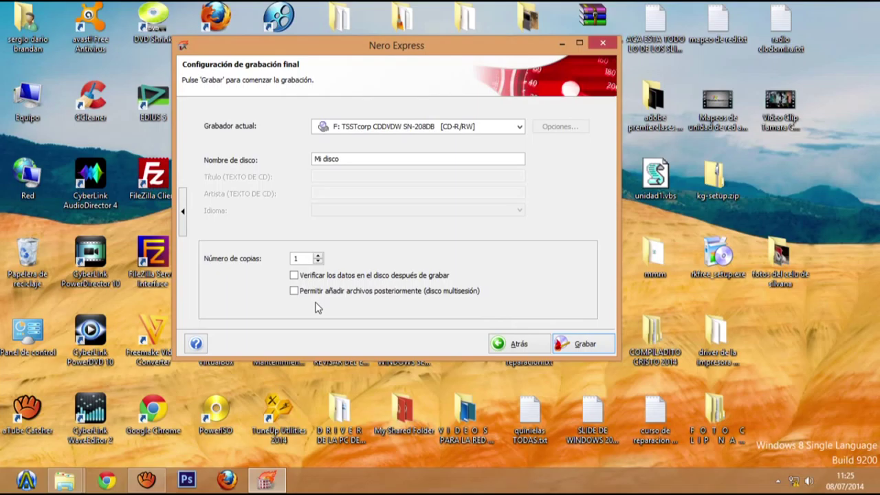
pyautogui.click(296, 292)
pyautogui.click(587, 342)
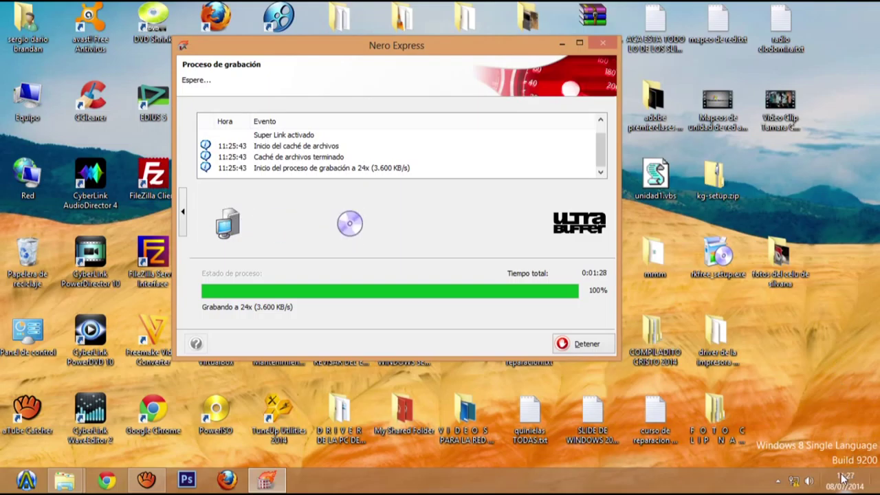
# Set the minutes of the computer's clock to 48 in the date and time settings and apply the change
pyautogui.moveTo(842, 477)
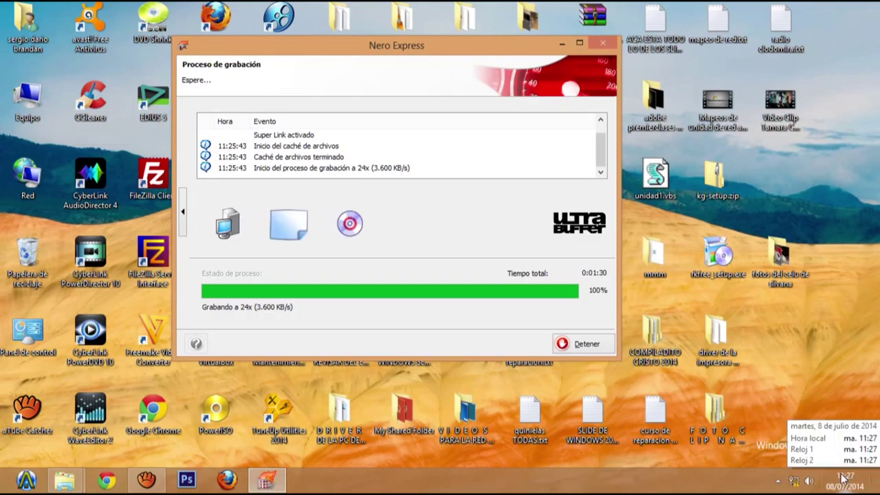
pyautogui.click(842, 476)
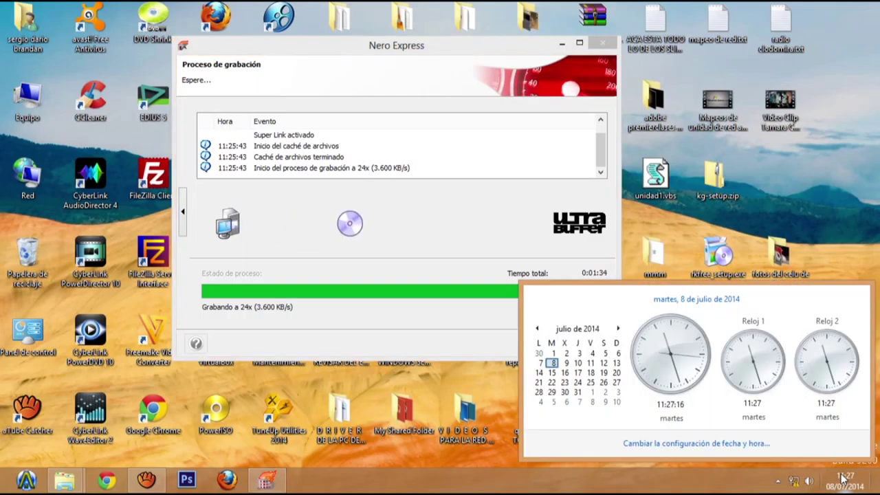
pyautogui.click(718, 445)
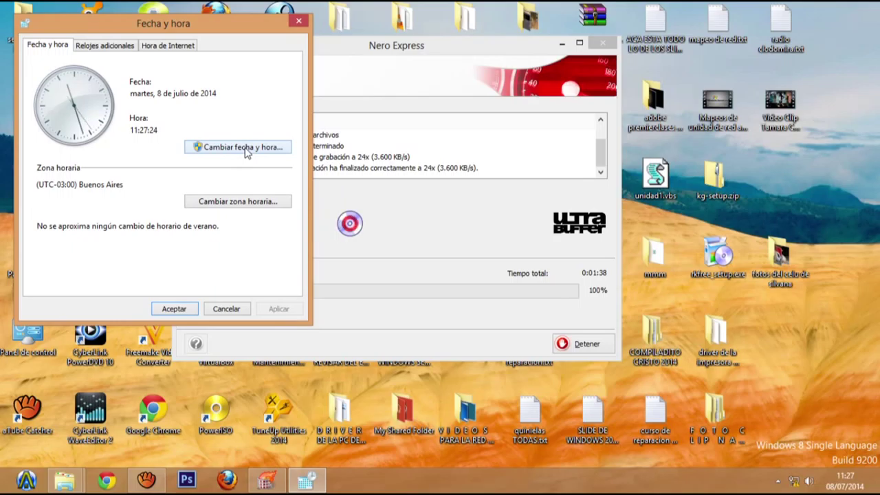
pyautogui.click(246, 149)
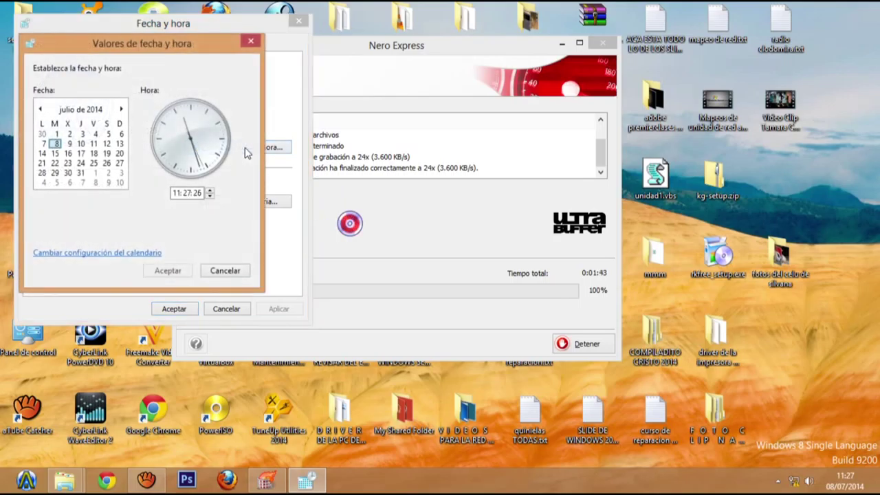
pyautogui.click(187, 193)
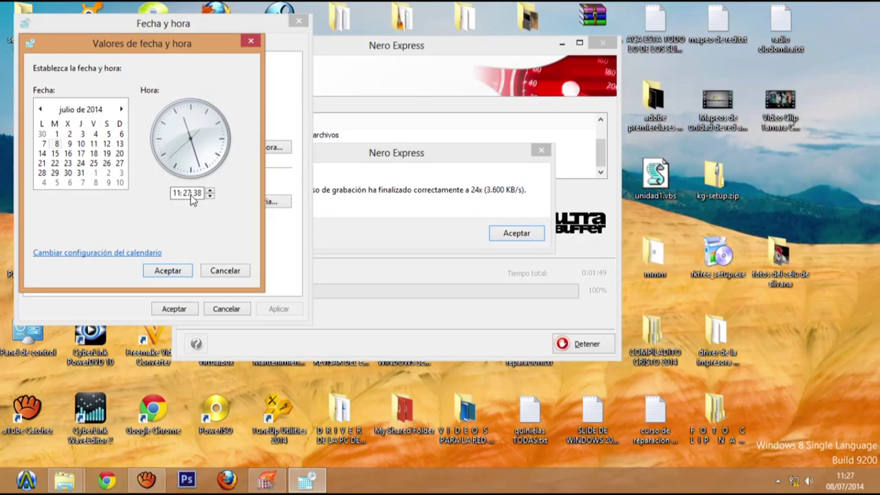
pyautogui.click(191, 195)
pyautogui.write('48')
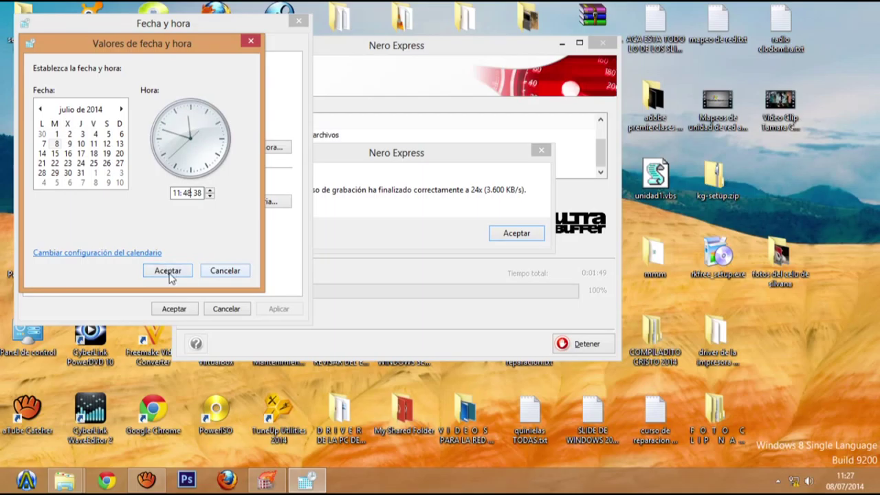
pyautogui.click(170, 275)
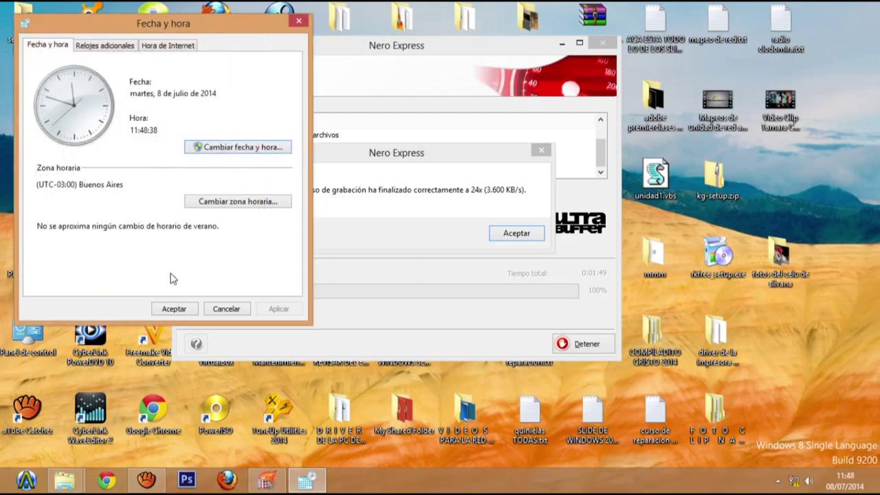
pyautogui.click(174, 308)
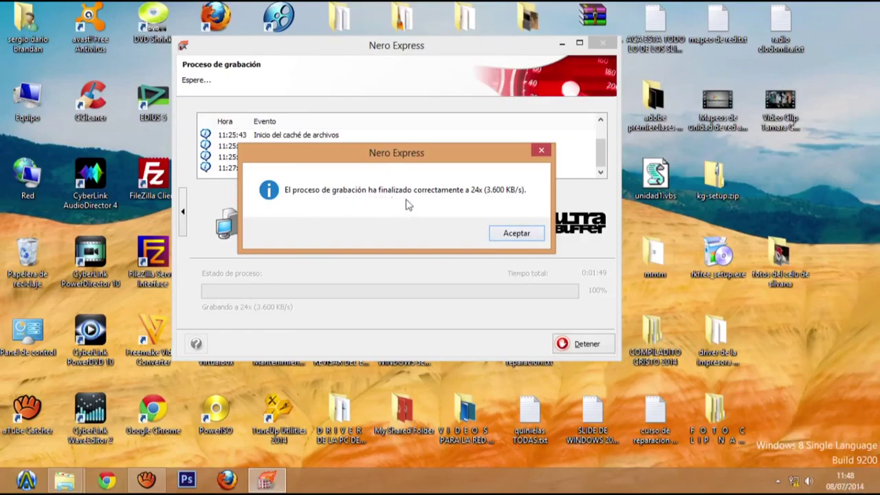
# Dismiss the burn completion message, finish the burning process, and close Nero Express without saving the project
pyautogui.click(516, 234)
pyautogui.click(576, 341)
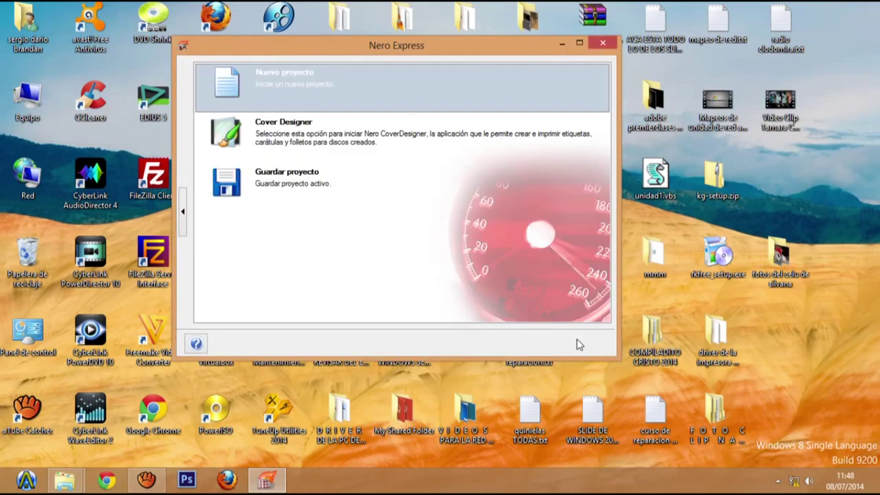
pyautogui.click(602, 44)
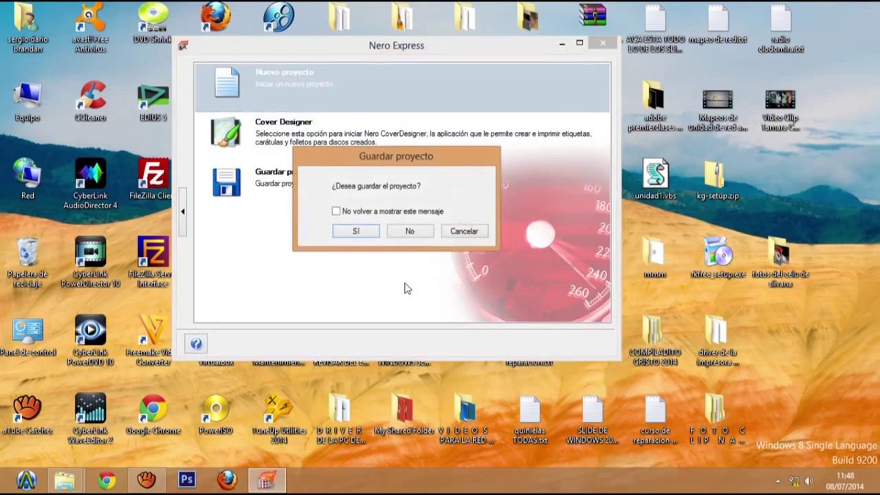
pyautogui.click(414, 232)
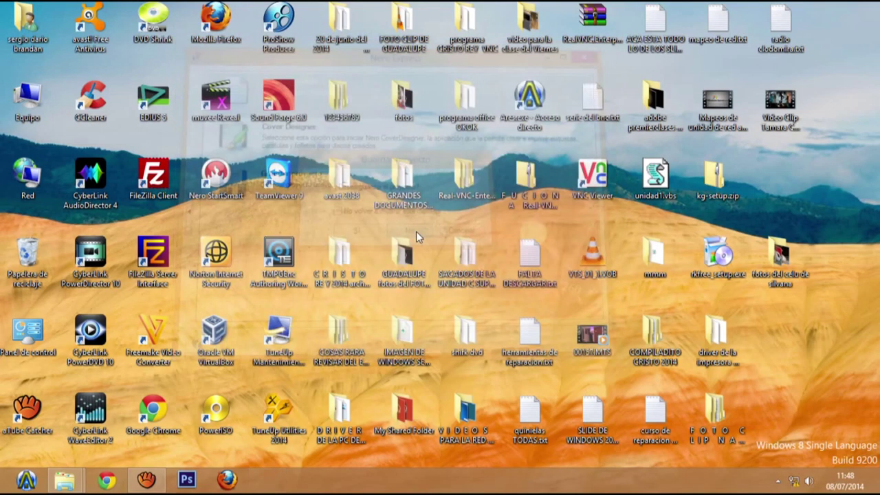